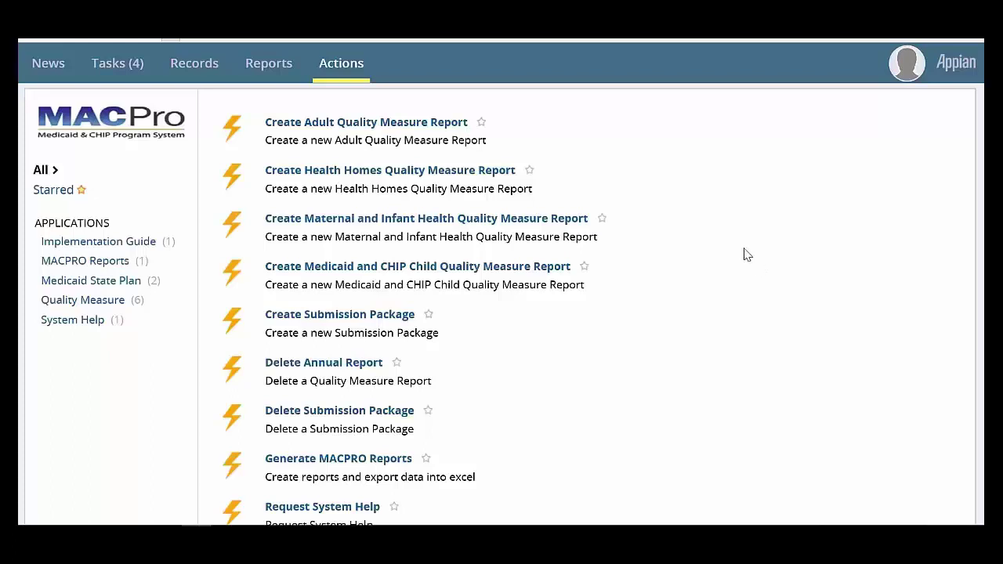
Step: Create a new Adult Quality Measure Report and check its federal fiscal year choices
left_click(458, 128)
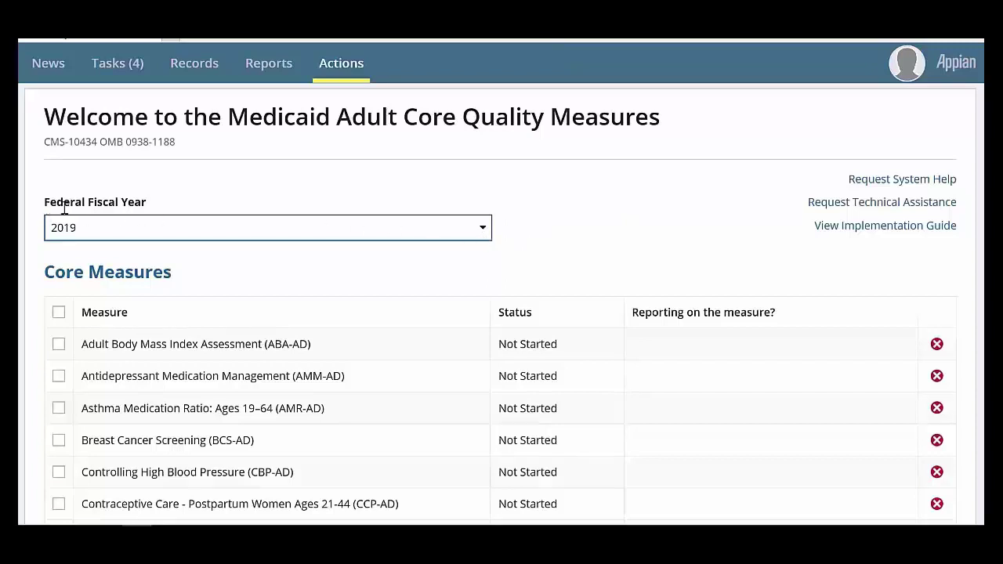
left_click(482, 234)
left_click(482, 235)
Step: Review the report's Core Measures, Delivery System and Report Documents sections, expanding the External Contractor section along the way
scroll(573, 251, "down", 3)
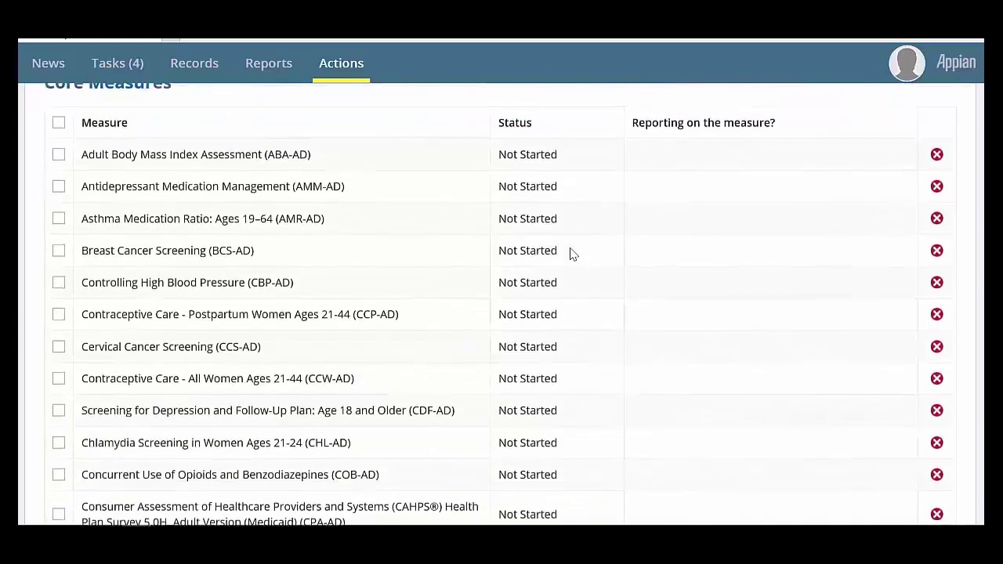
scroll(573, 253, "up", 1)
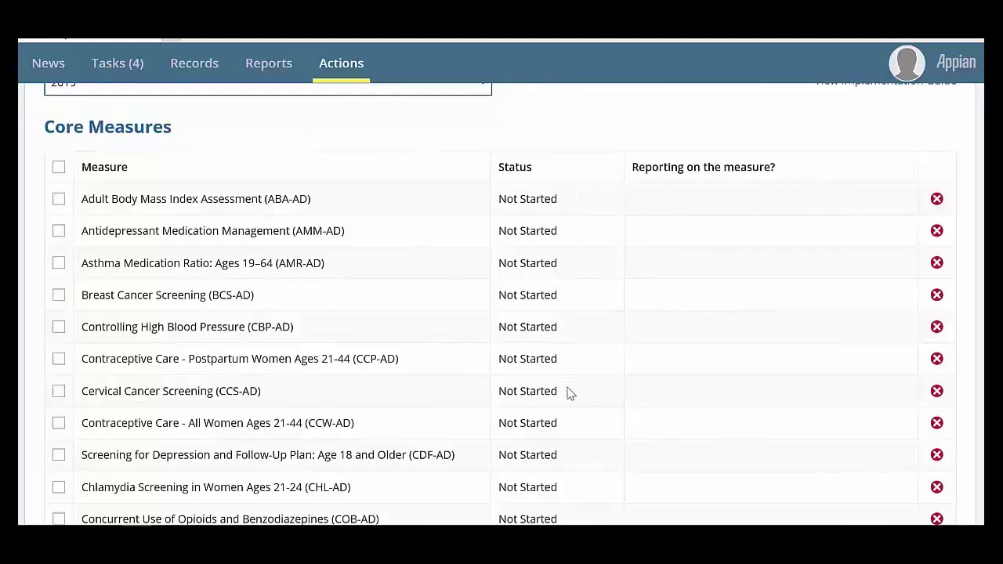
scroll(566, 392, "down", 10)
scroll(570, 395, "down", 10)
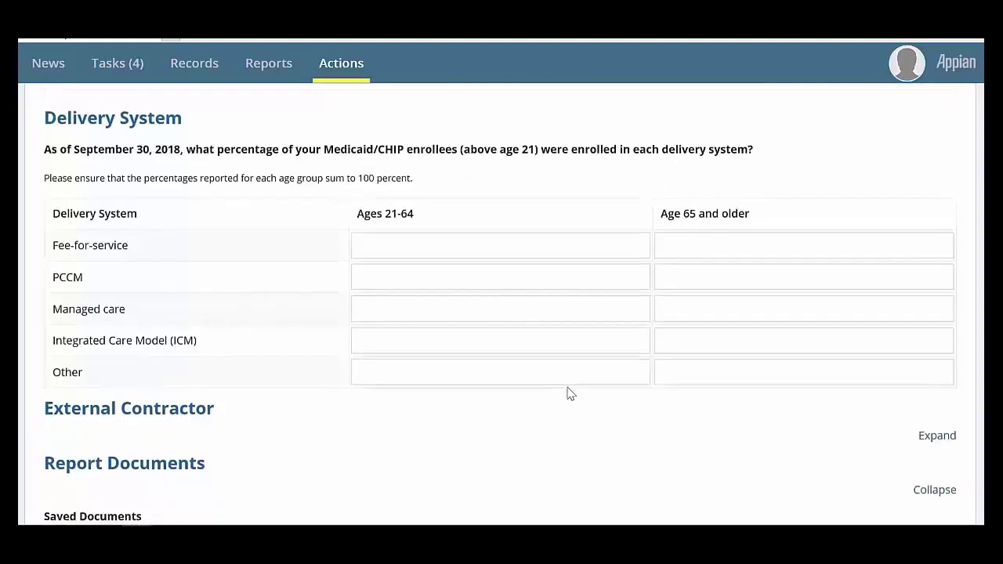
scroll(568, 394, "down", 2)
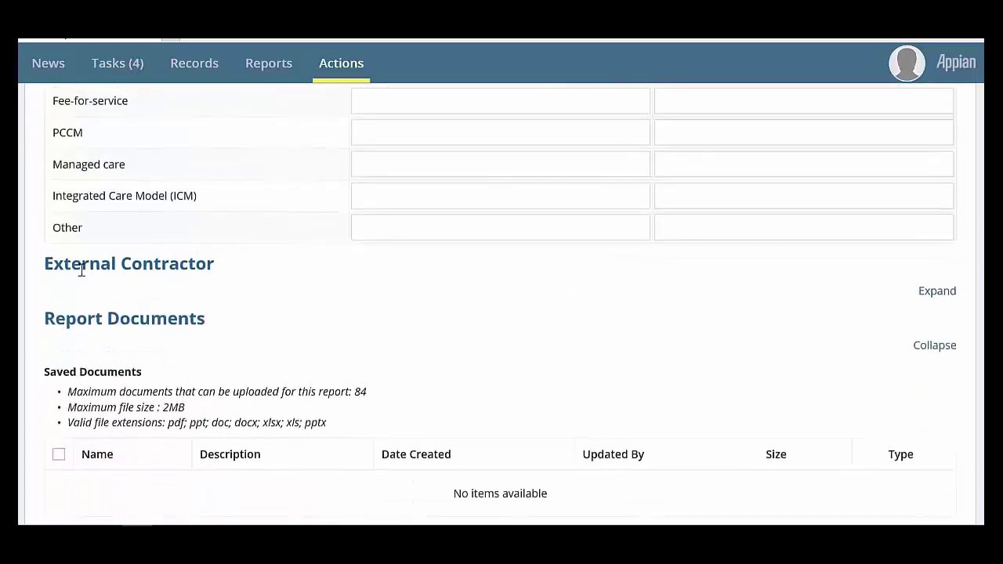
left_click(937, 291)
scroll(695, 302, "down", 5)
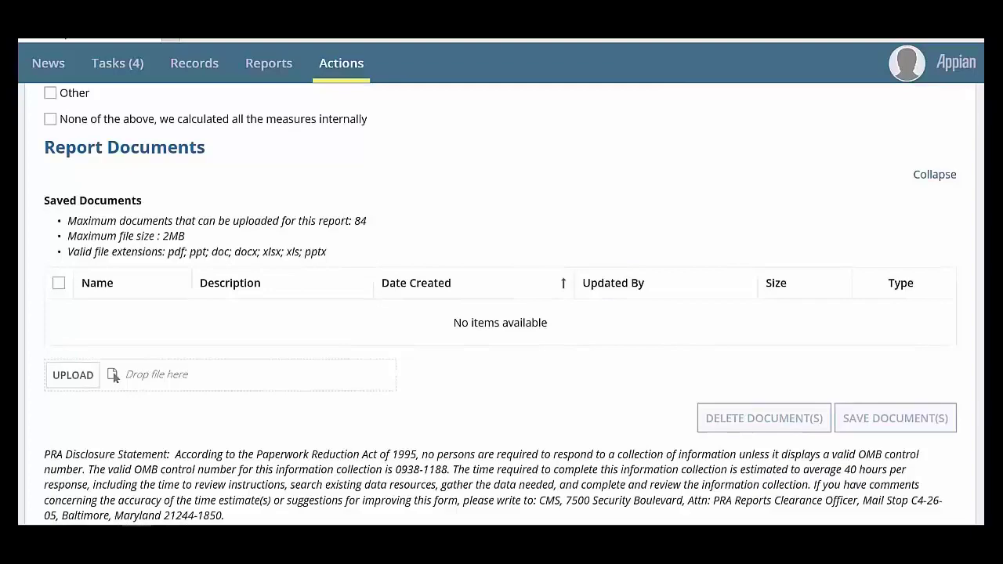
scroll(555, 220, "up", 20)
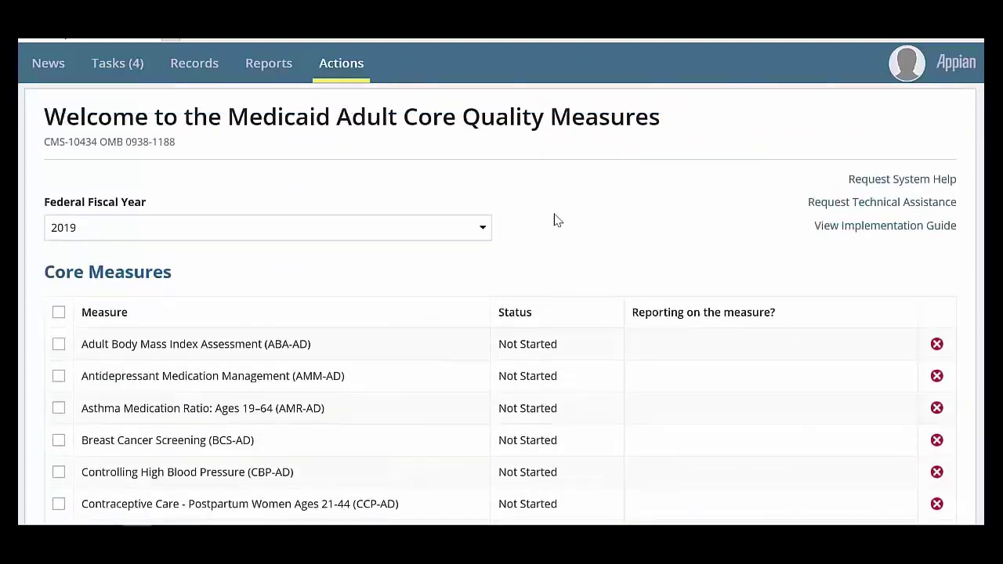
Step: Choose federal fiscal year 2019 and select the Adult Body Mass Index Assessment (ABA-AD) and Controlling High Blood Pressure (CBP-AD) measures
left_click(484, 233)
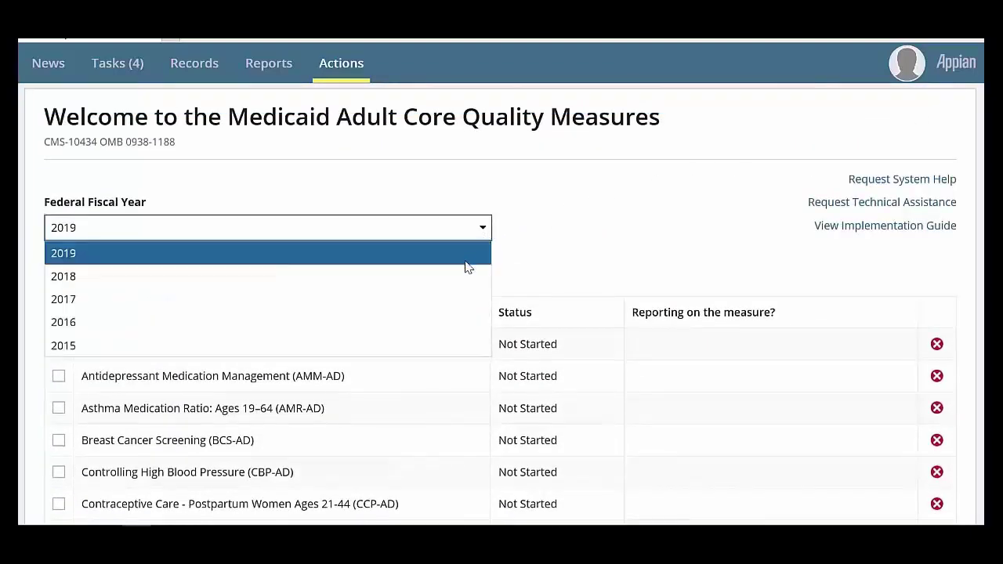
left_click(465, 266)
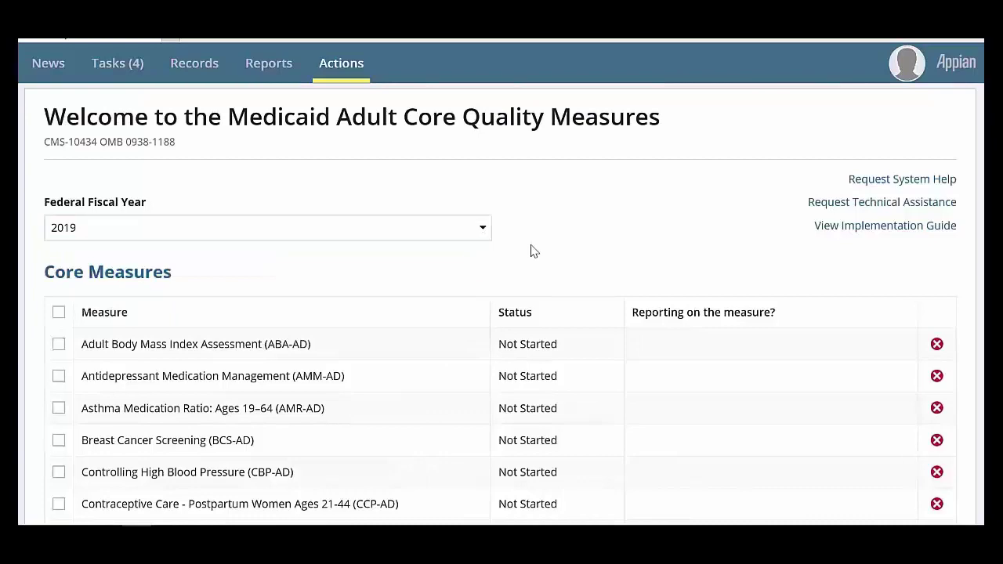
scroll(531, 251, "down", 2)
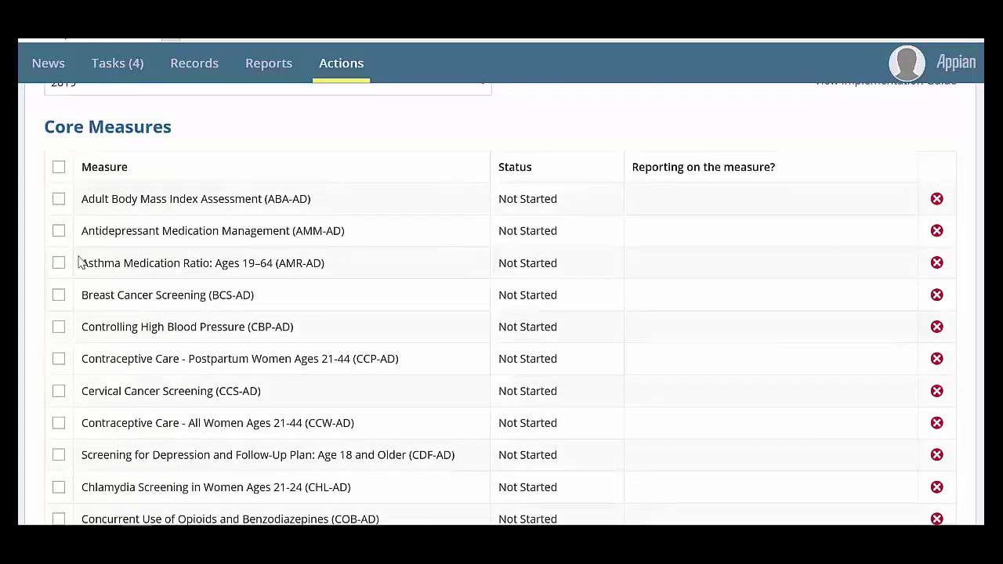
left_click(59, 199)
left_click(61, 332)
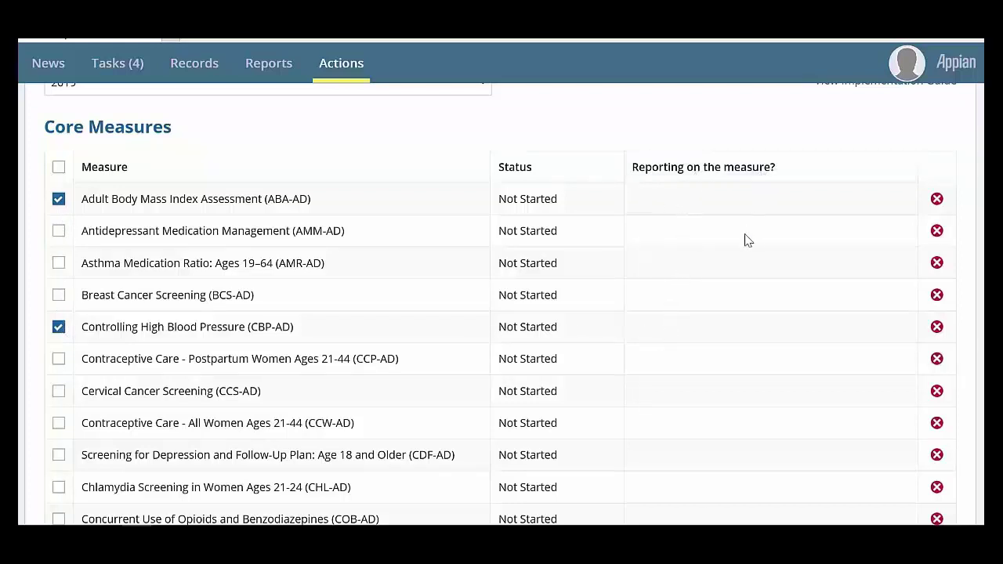
Step: Begin reporting on the selected measures and answer Yes to reporting on Adult Body Mass Index Assessment (ABA-AD)
scroll(727, 296, "down", 5)
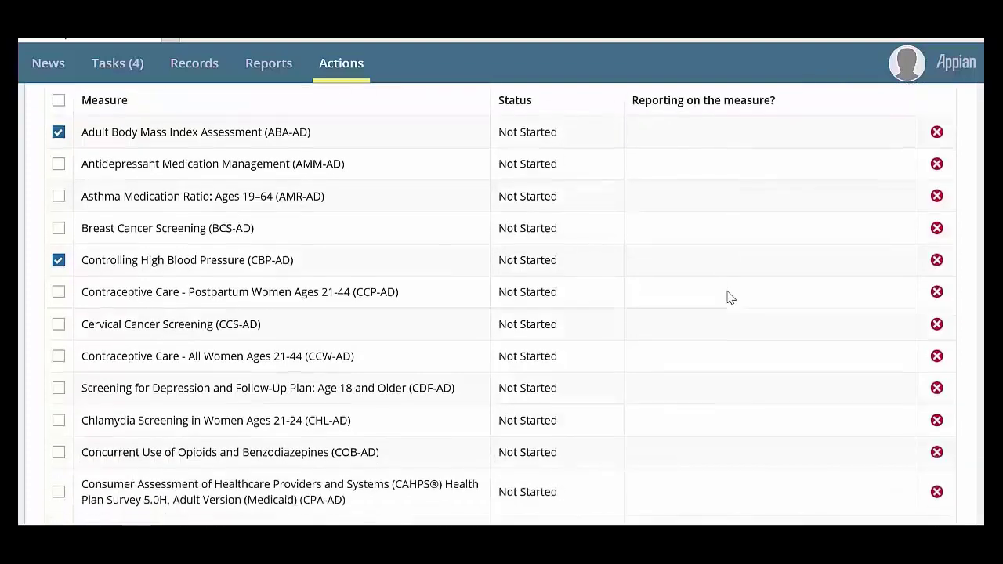
scroll(971, 403, "down", 15)
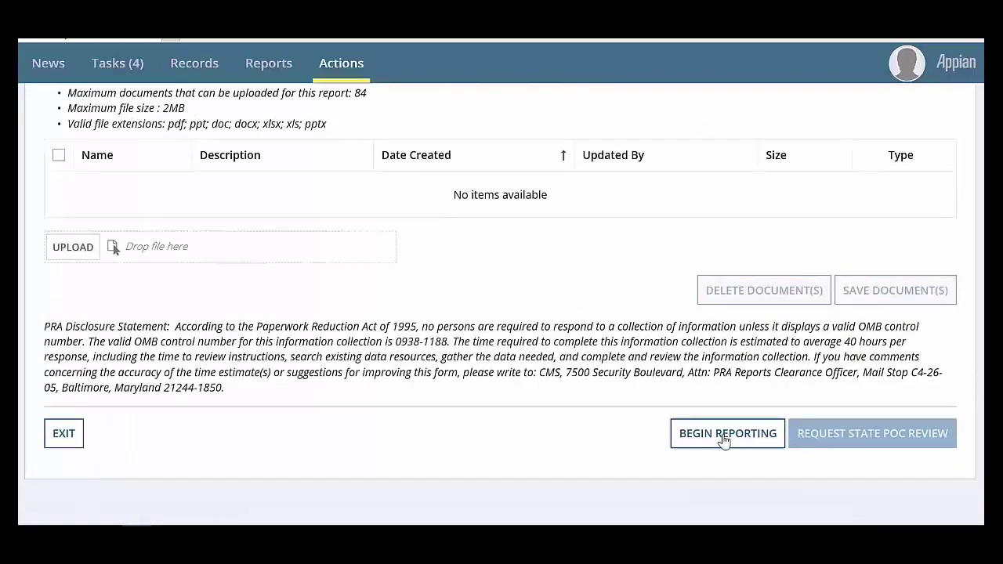
left_click(723, 441)
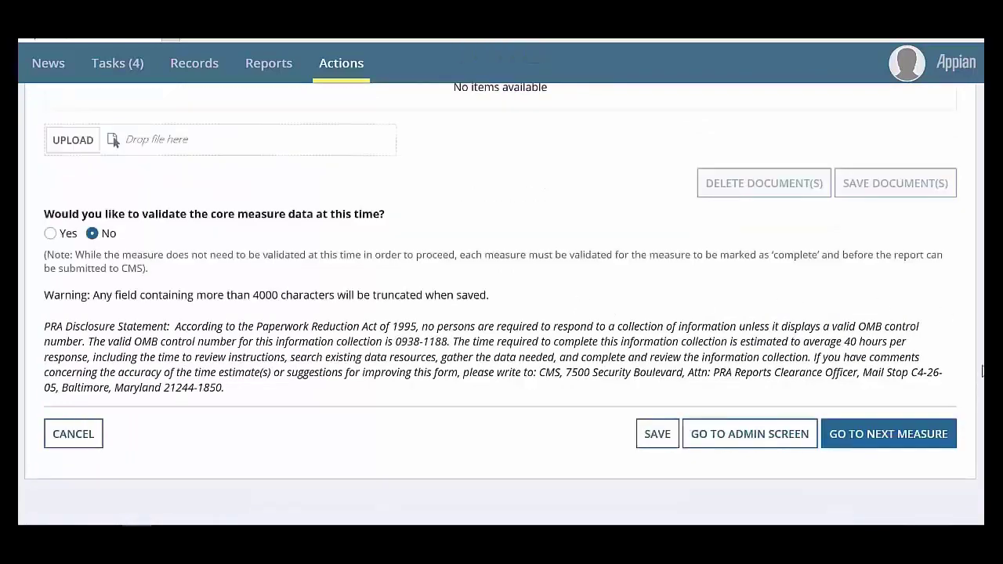
scroll(115, 141, "up", 10)
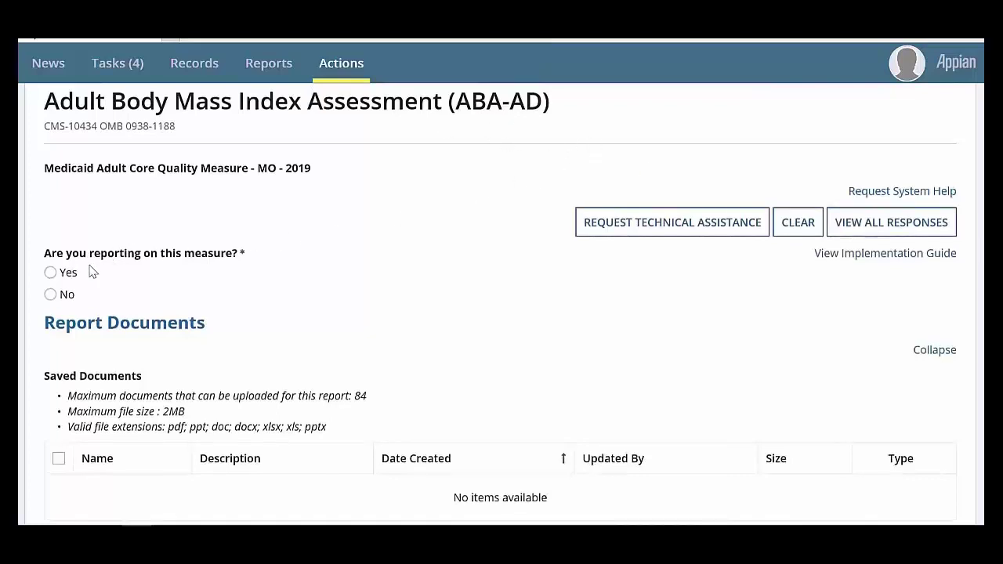
left_click(50, 273)
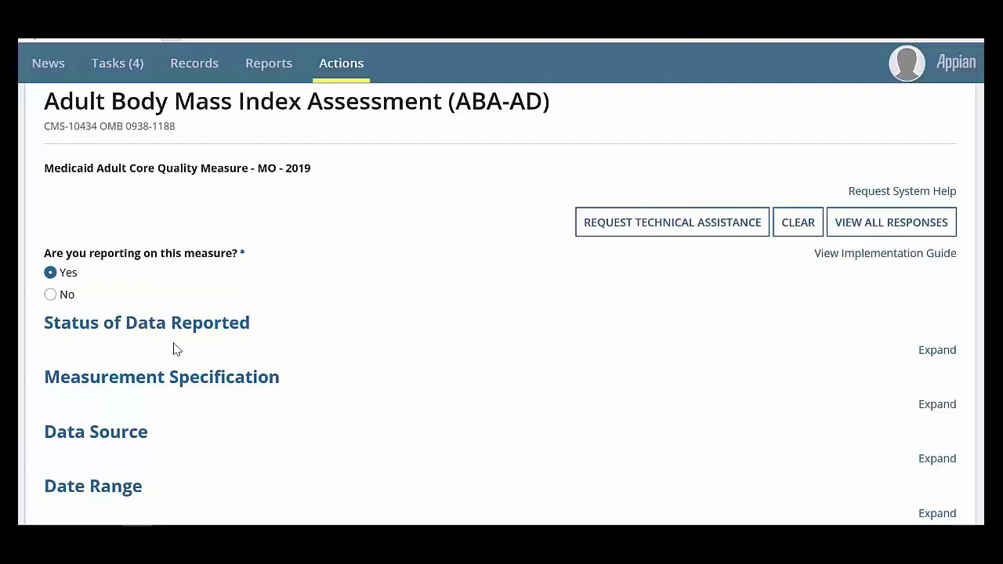
Step: Expand all response sections of the ABA-AD measure and set the status of the data being reported to Final
left_click(939, 351)
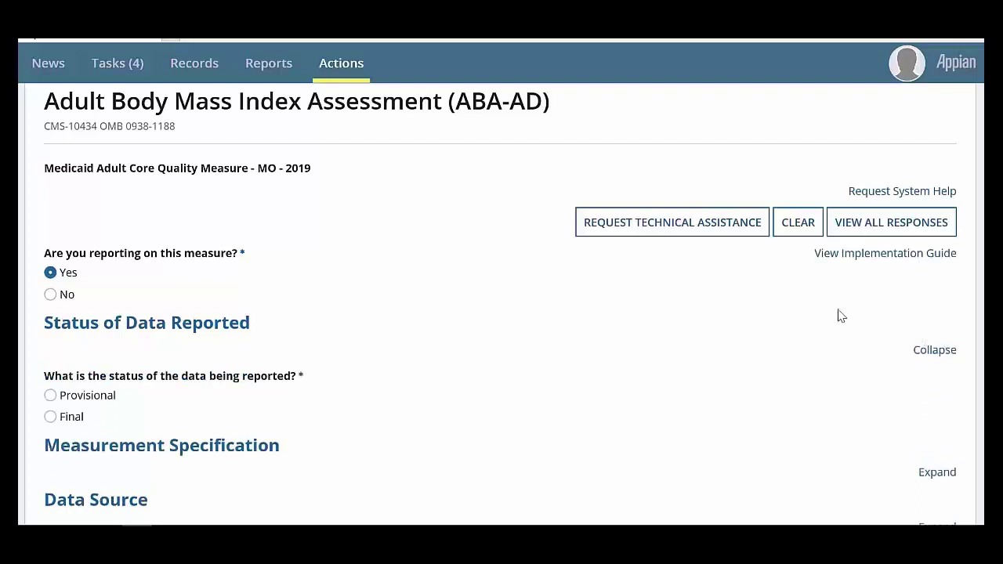
left_click(881, 232)
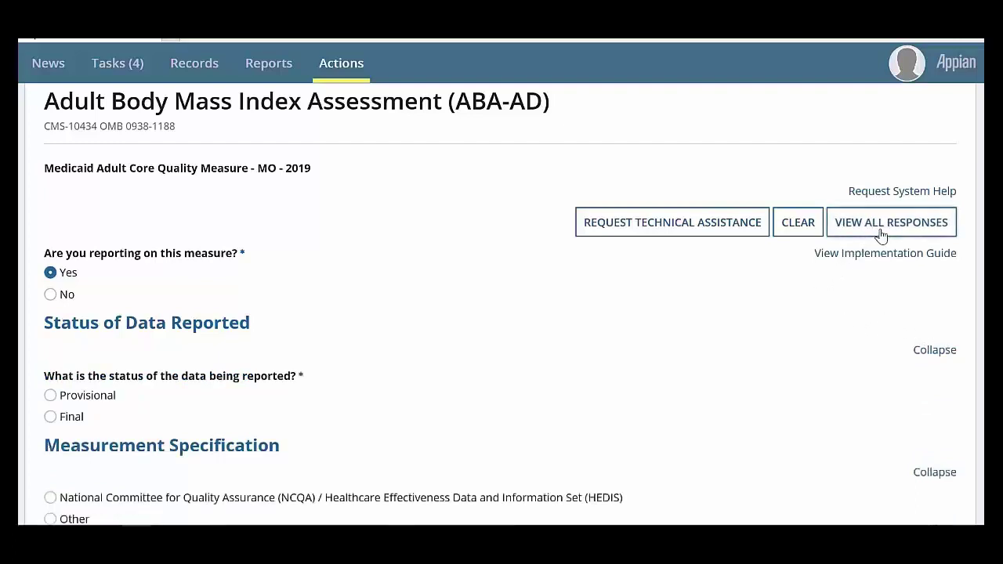
scroll(611, 284, "down", 2)
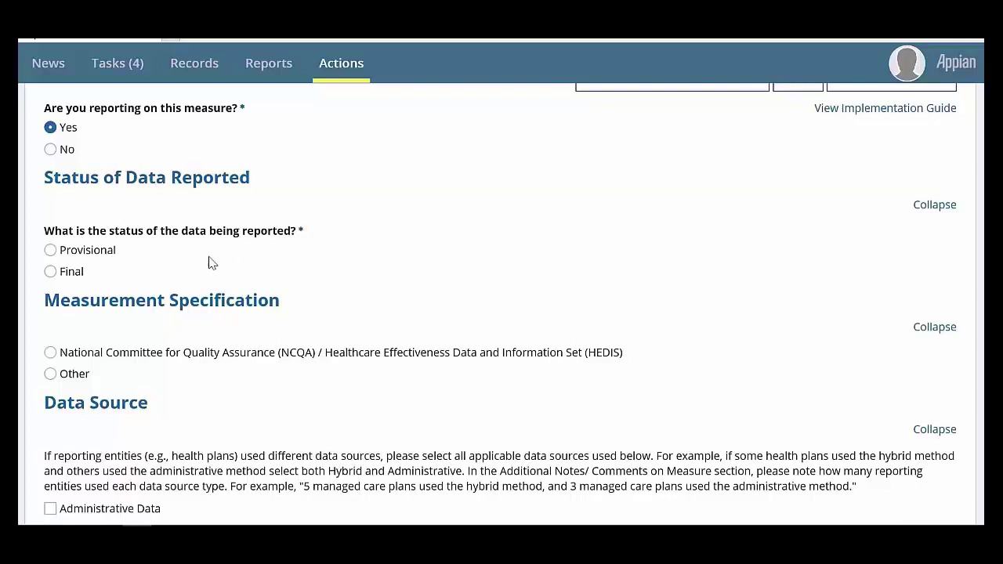
left_click(53, 279)
Step: Set the measurement specification to NCQA/HEDIS with HEDIS version 2019
scroll(975, 164, "down", 5)
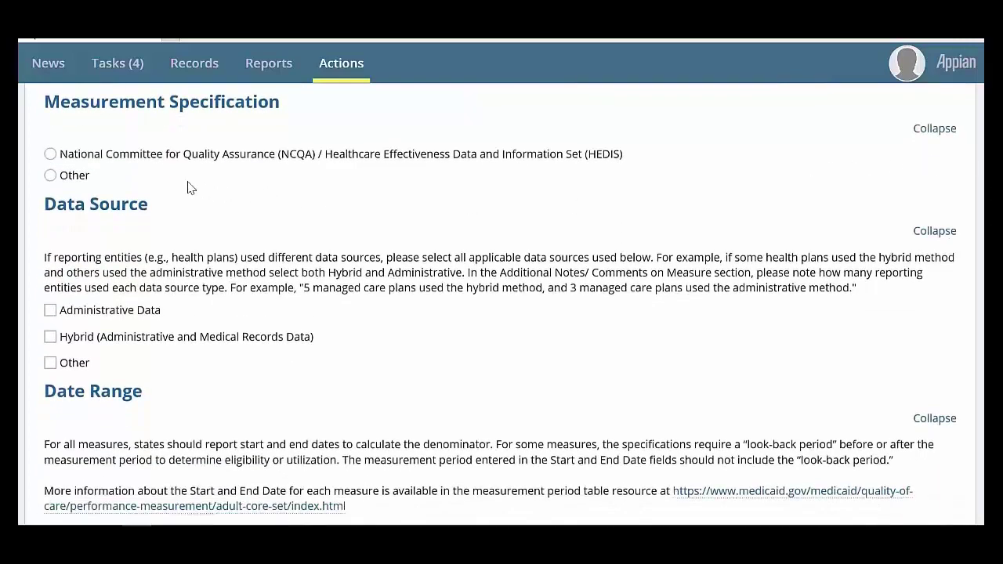
left_click(50, 154)
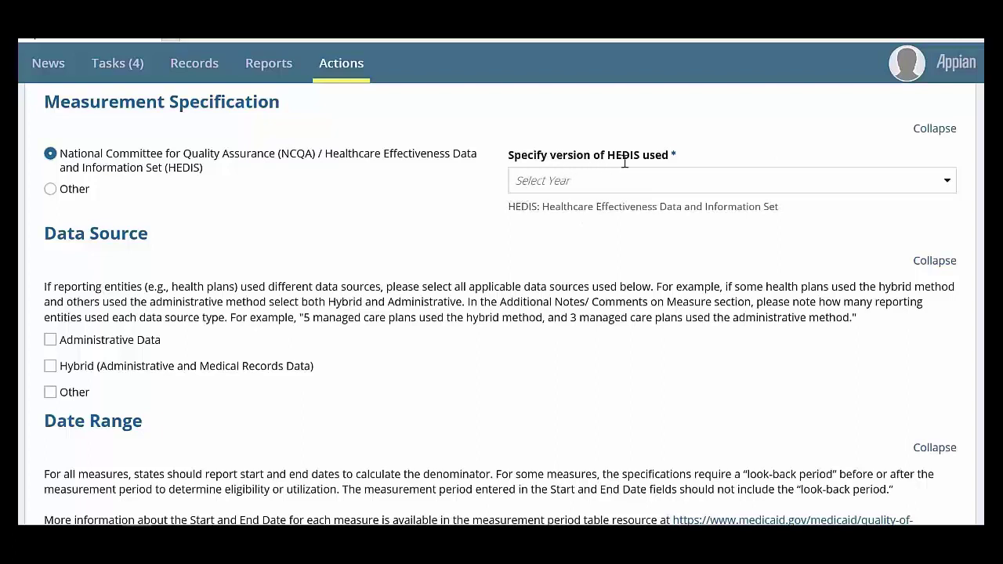
left_click(946, 188)
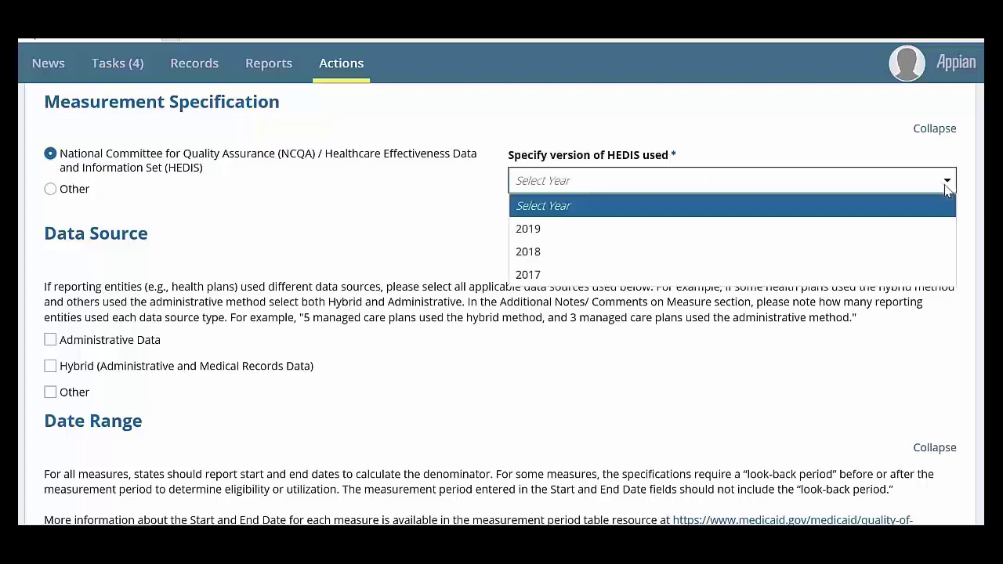
left_click(921, 230)
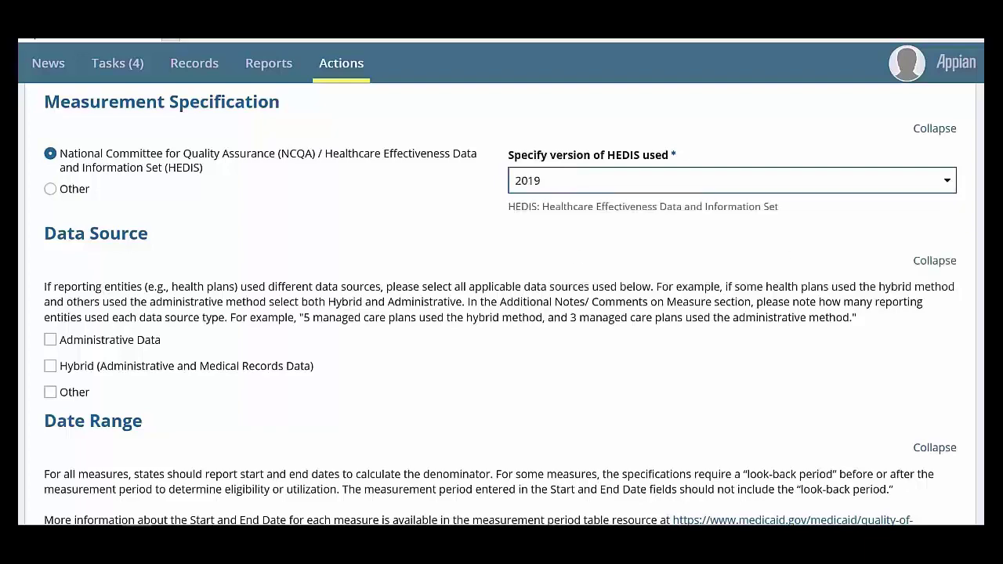
Step: Set the data source to Hybrid, with MMIS as the administrative source and Both (EHR and Paper) for medical records
scroll(501, 313, "down", 1)
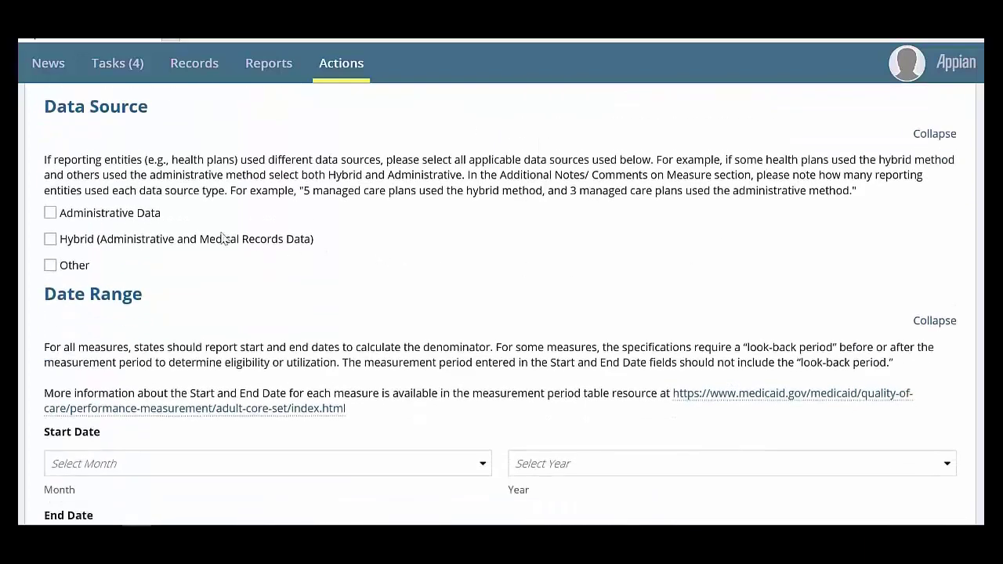
left_click(50, 240)
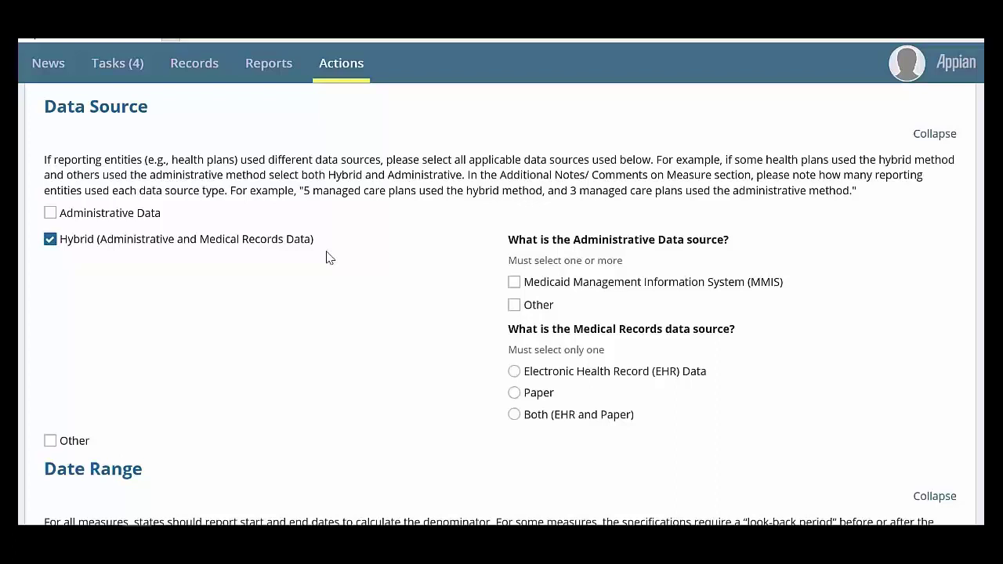
left_click(514, 283)
left_click(514, 416)
scroll(494, 420, "up", 2)
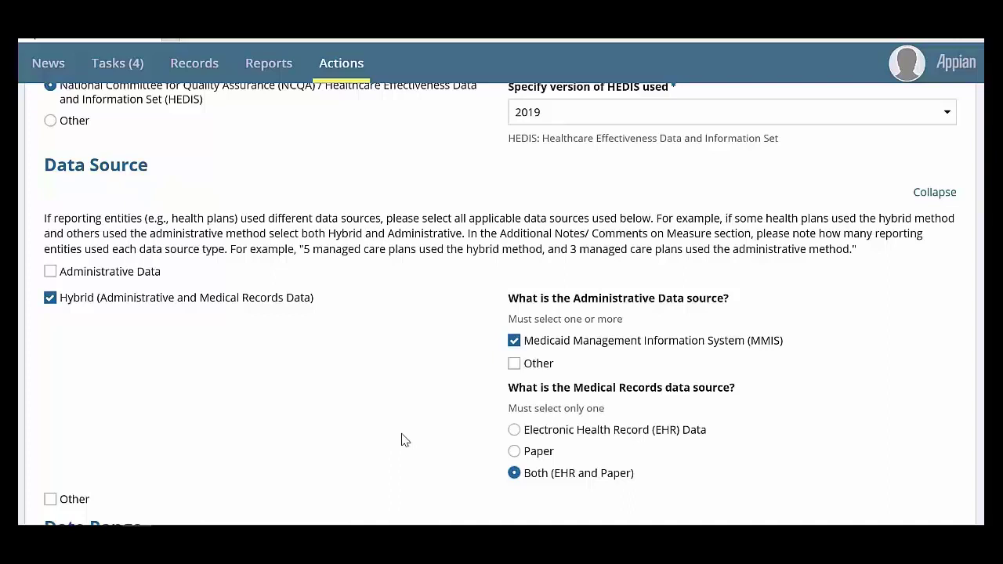
Step: Examine the Date Range guidance by highlighting the look-back period wording and the measurement period table resource sentence
scroll(401, 441, "down", 5)
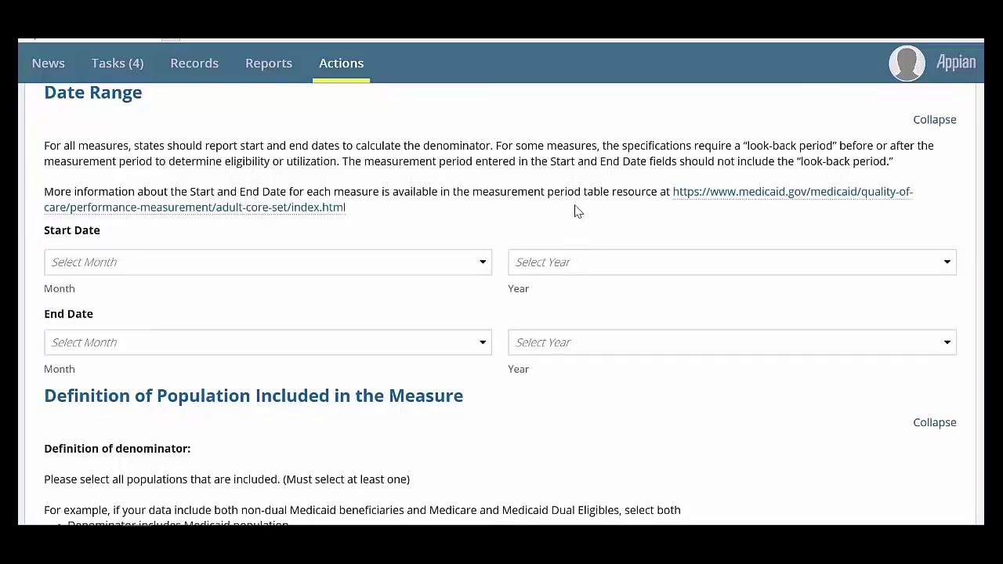
left_click_drag(747, 145, 832, 143)
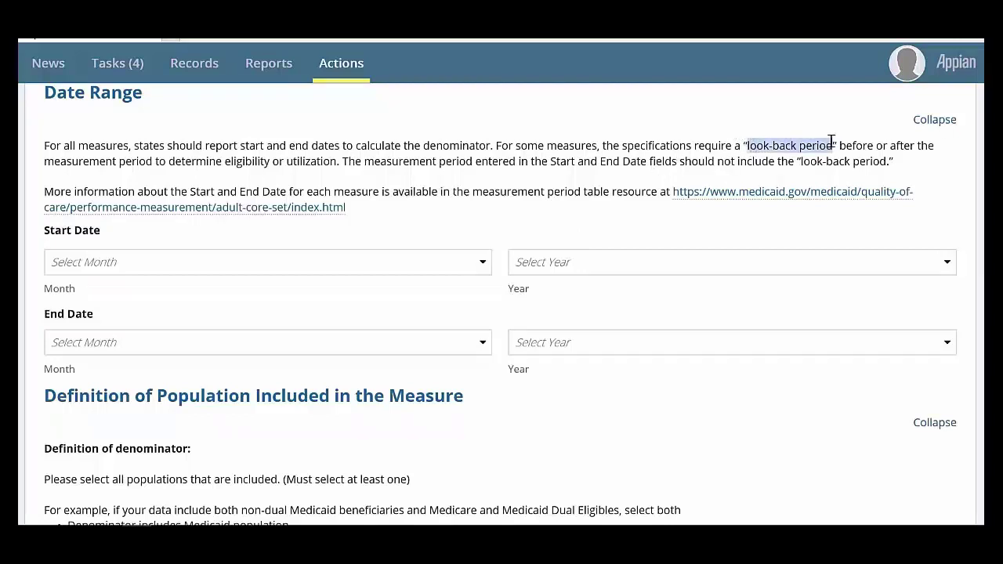
left_click(274, 310)
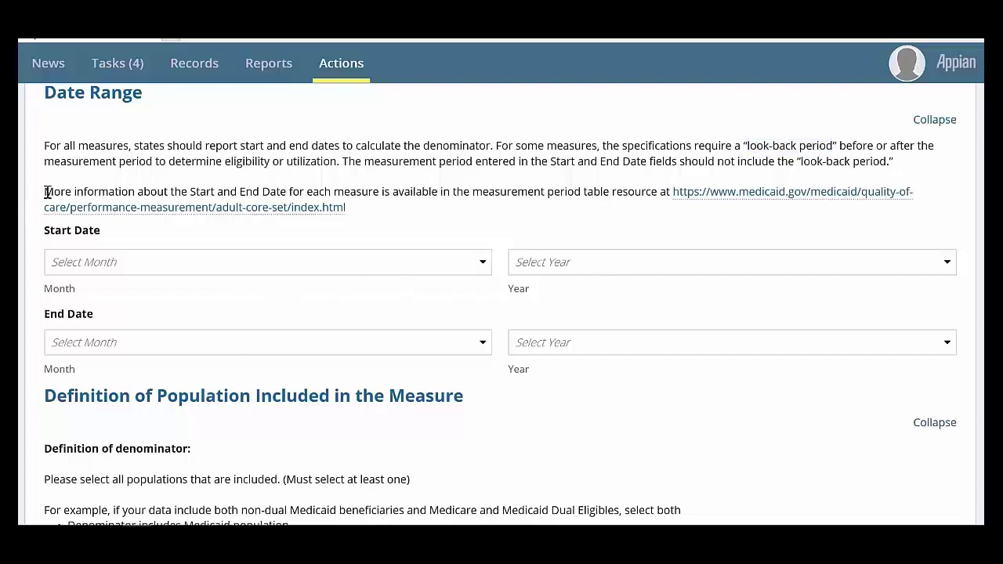
left_click_drag(78, 194, 723, 212)
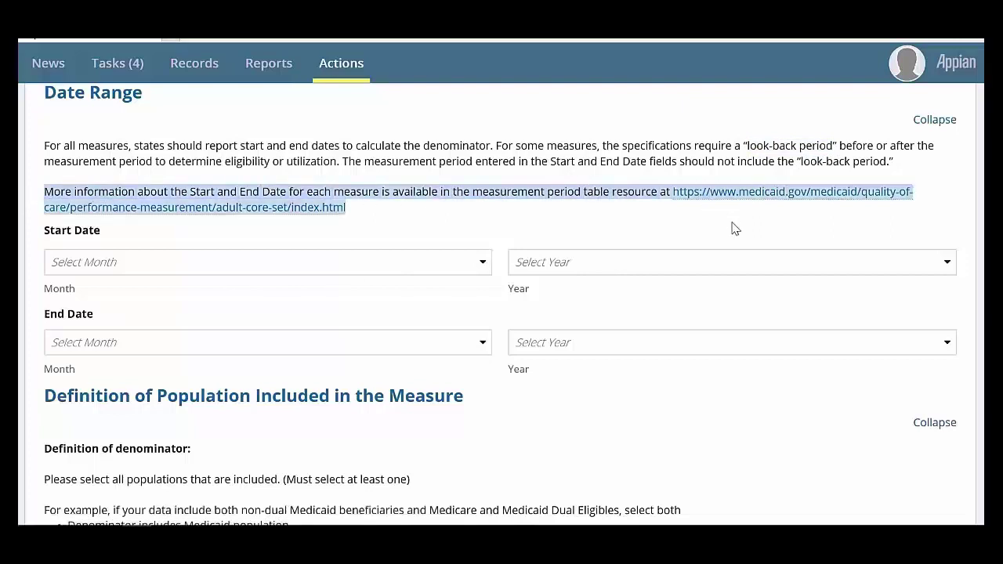
left_click(403, 235)
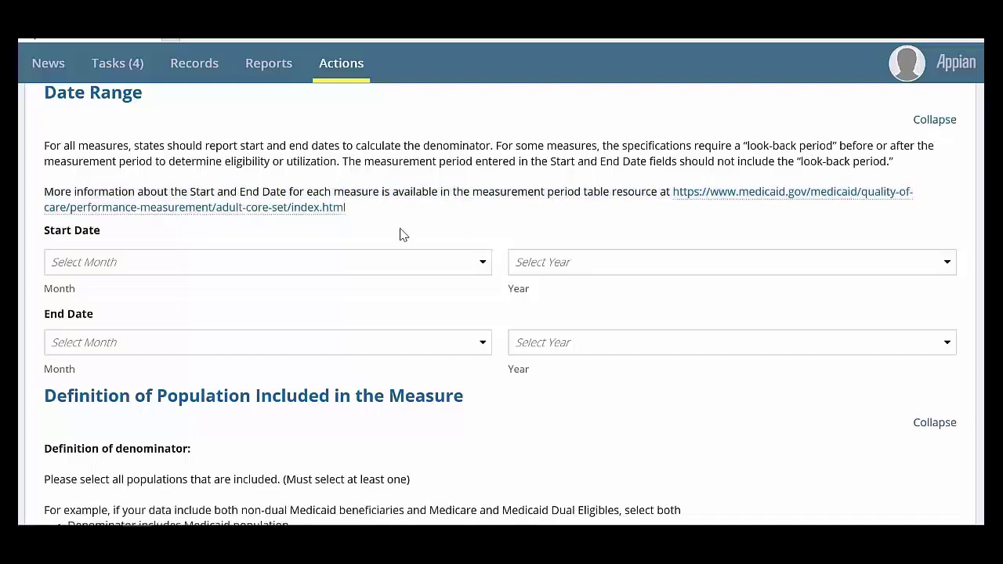
Step: Set the measure's date range start date to January 2018
left_click(487, 273)
left_click(487, 273)
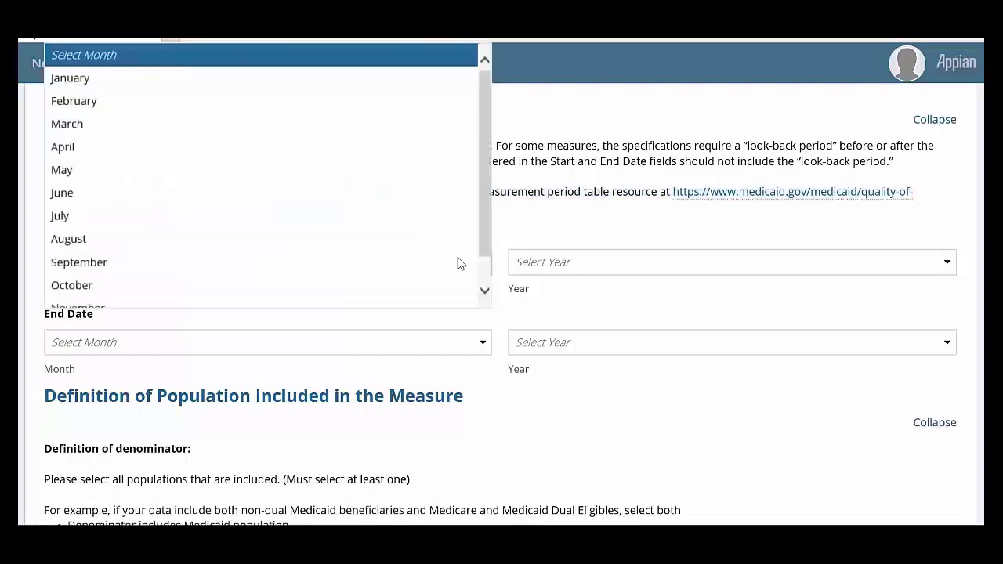
left_click(98, 80)
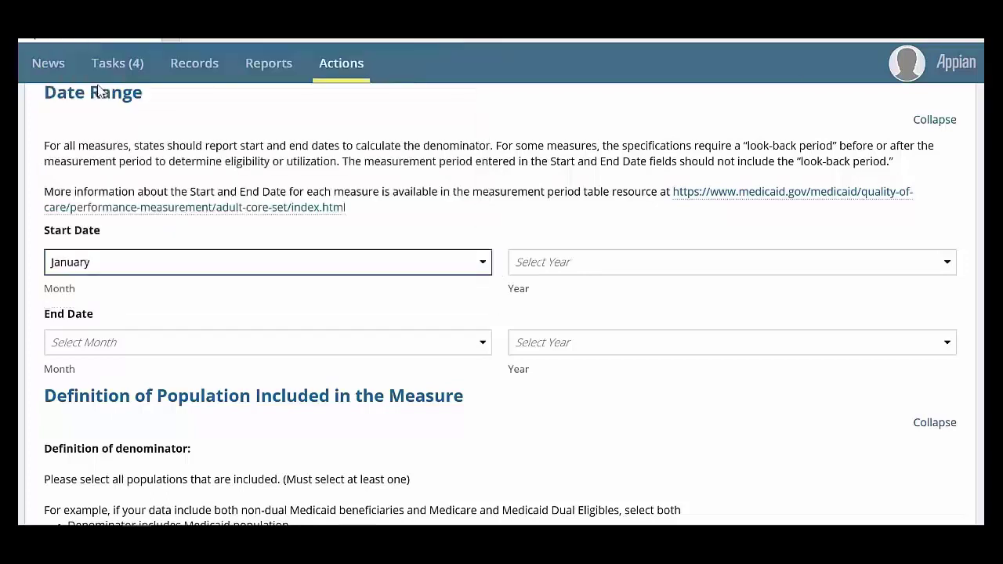
left_click(948, 261)
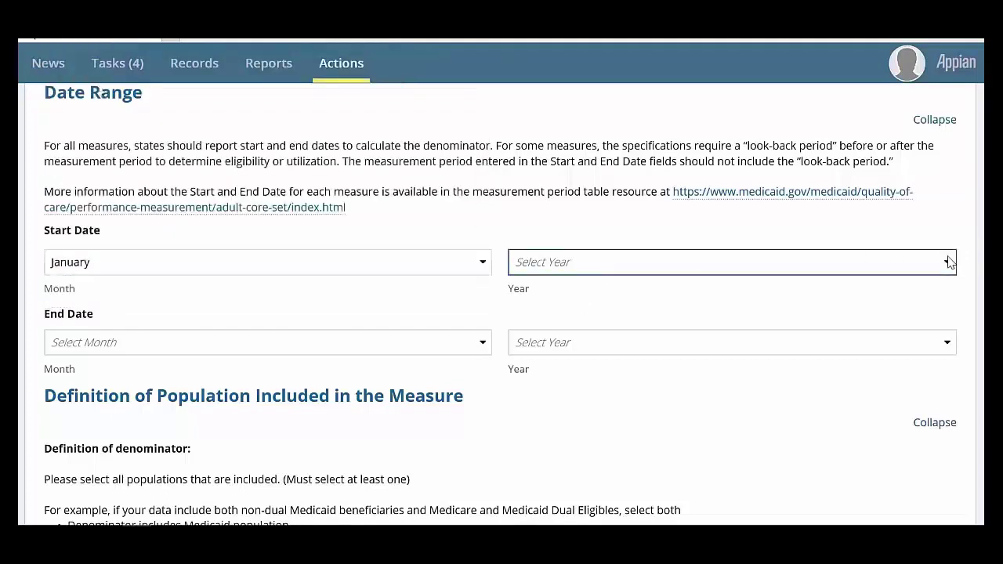
left_click(560, 103)
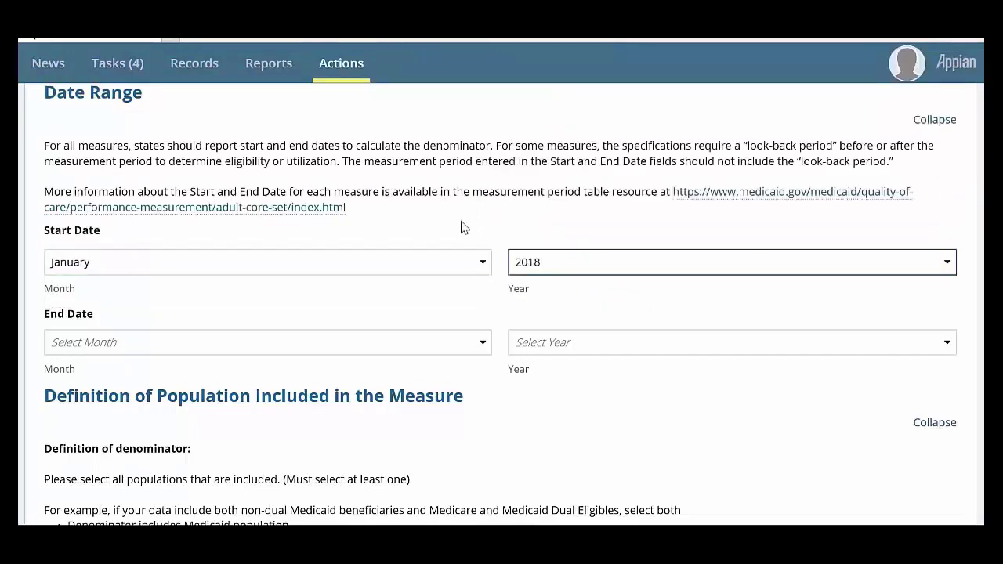
Step: Set the measure's date range end date to December 2018
left_click(478, 341)
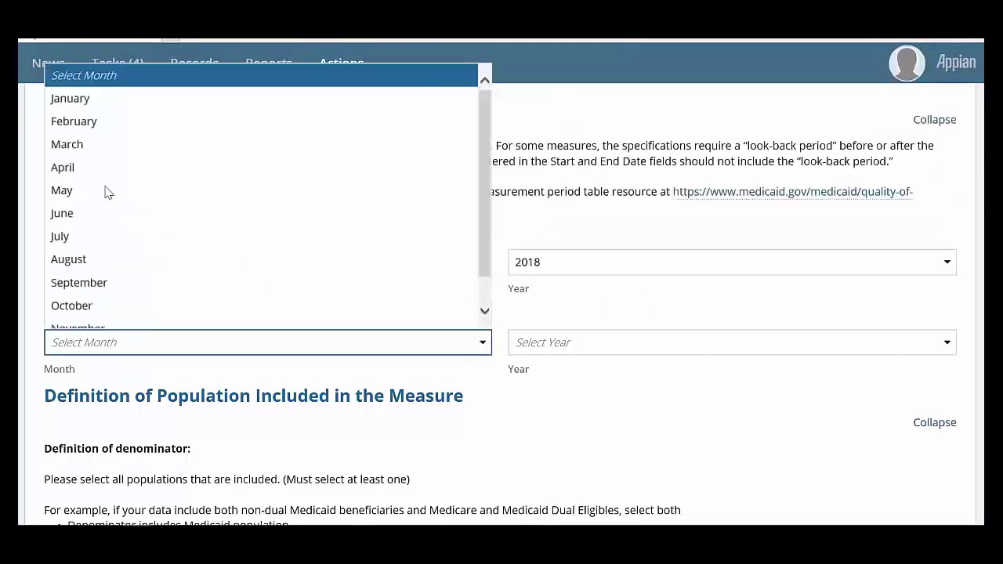
scroll(157, 259, "down", 2)
left_click(266, 321)
left_click(954, 352)
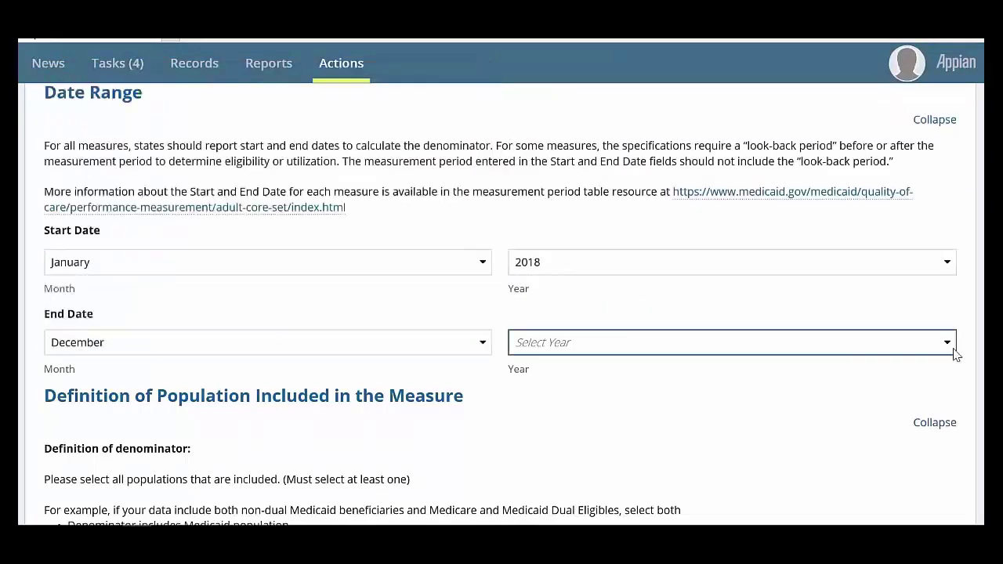
scroll(588, 114, "down", 1)
left_click(561, 113)
left_click(875, 222)
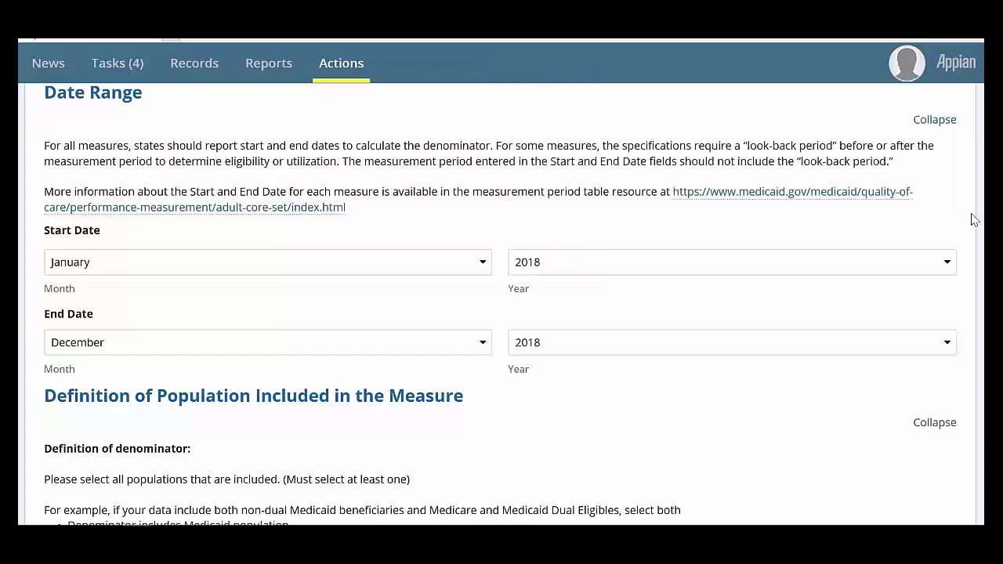
Step: Save the data entered so far for the Adult Body Mass Index Assessment measure
scroll(115, 347, "down", 20)
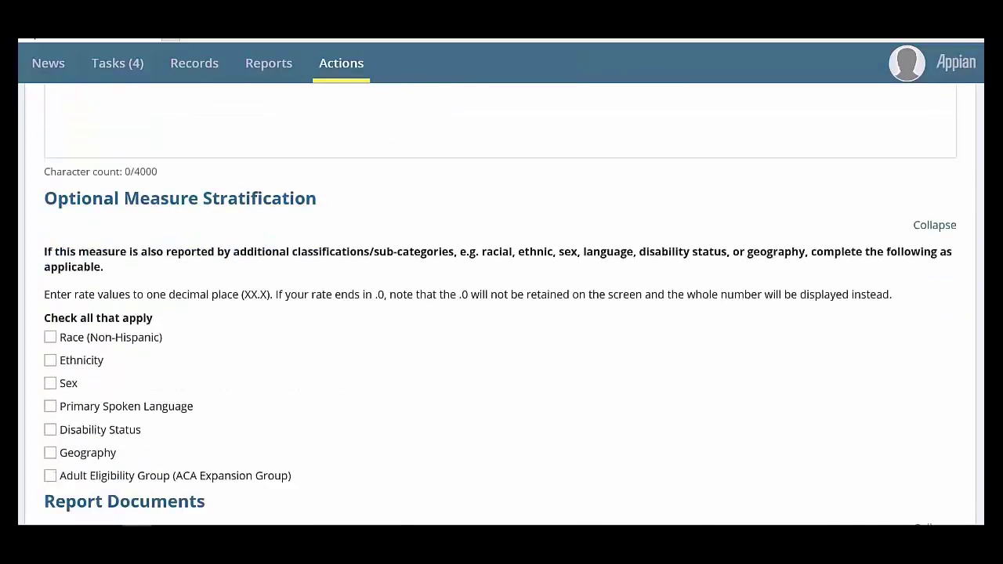
scroll(114, 347, "down", 3)
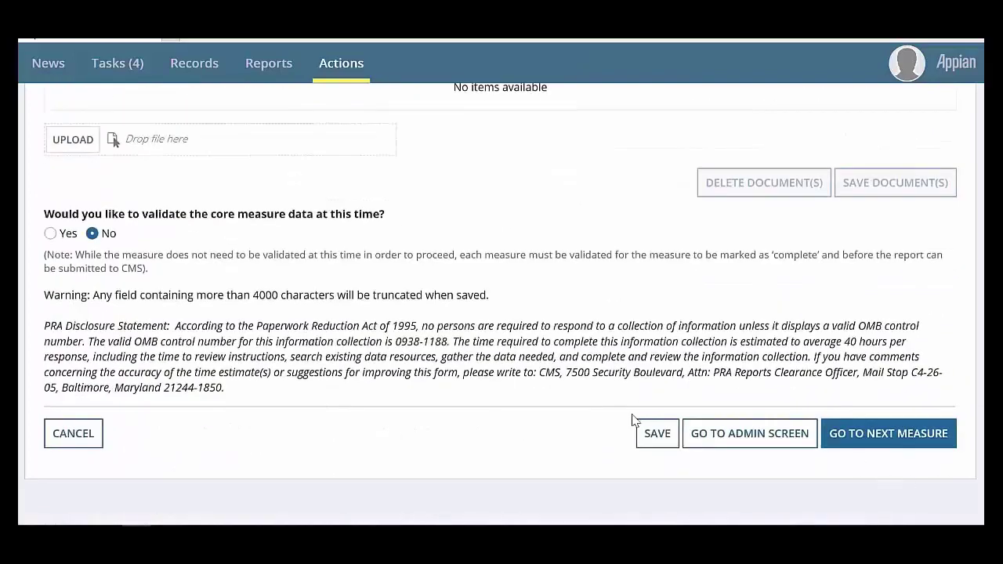
left_click(669, 439)
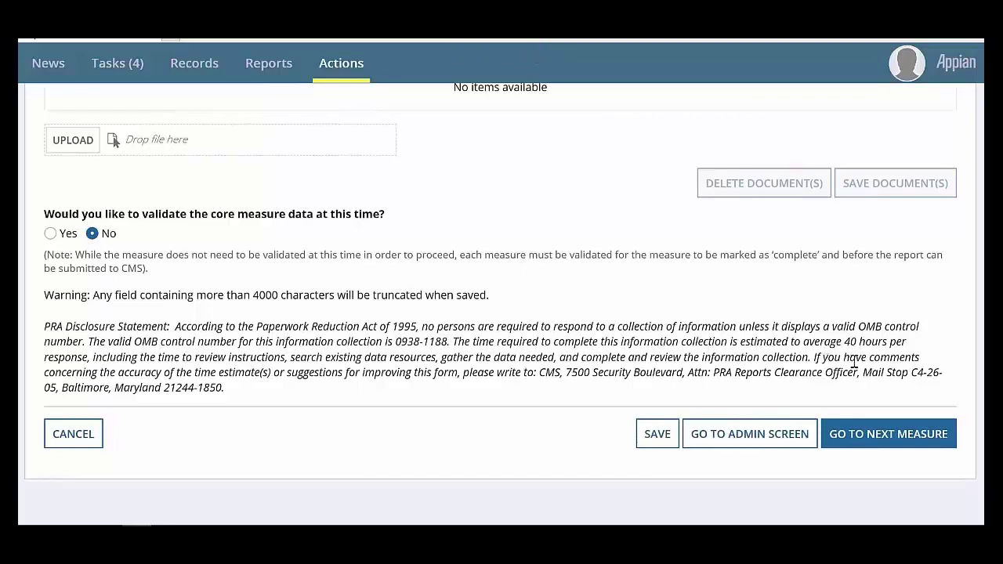
Step: Define the denominator as including the Medicaid population and answer Yes to it representing the total measure-eligible population
scroll(114, 141, "up", 20)
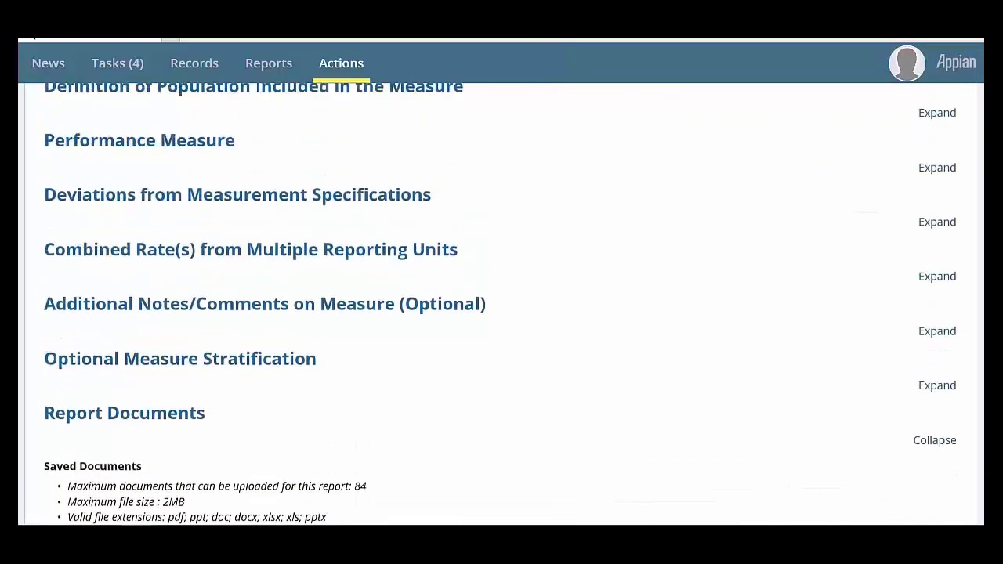
left_click(919, 233)
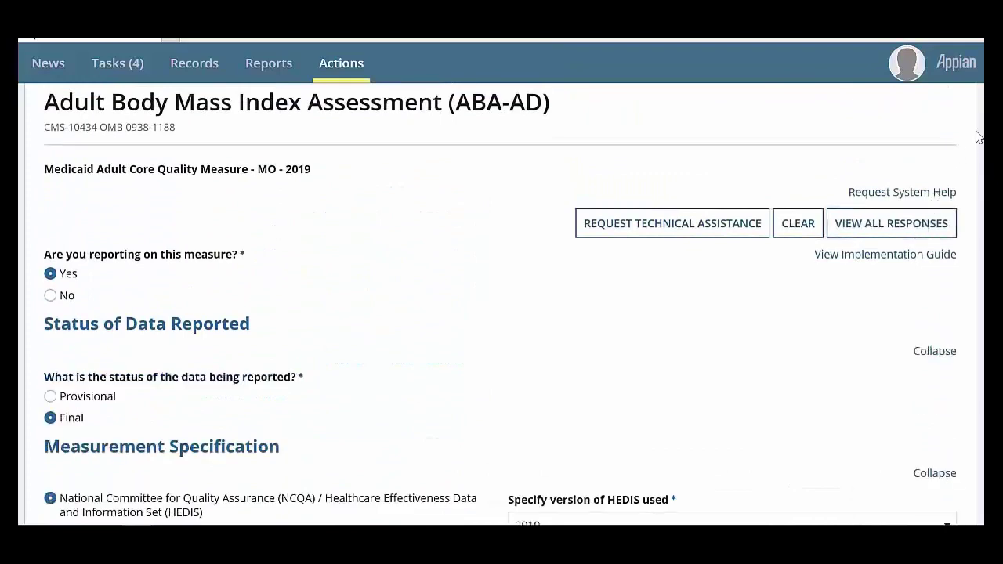
scroll(980, 137, "down", 2)
scroll(501, 306, "down", 14)
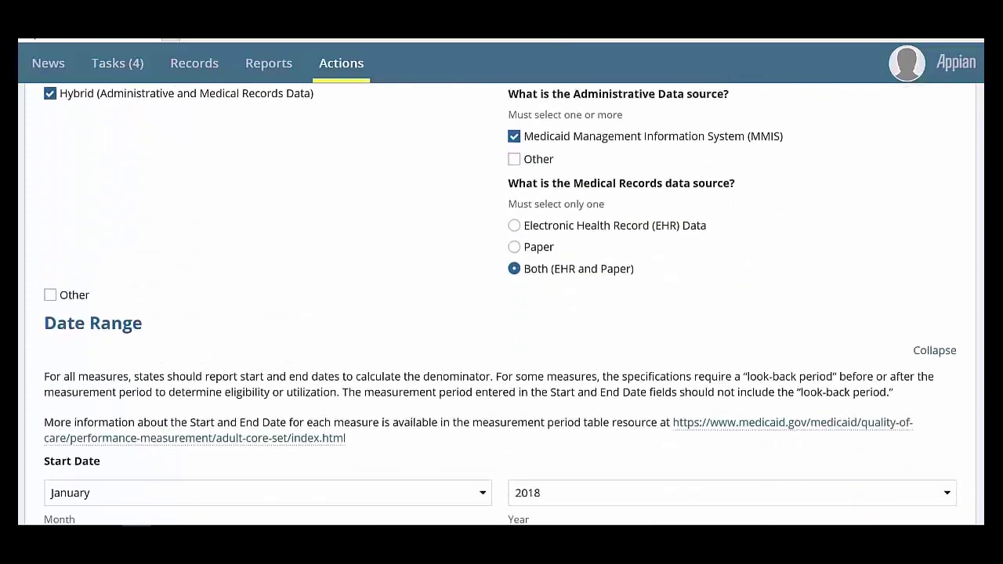
scroll(501, 306, "down", 2)
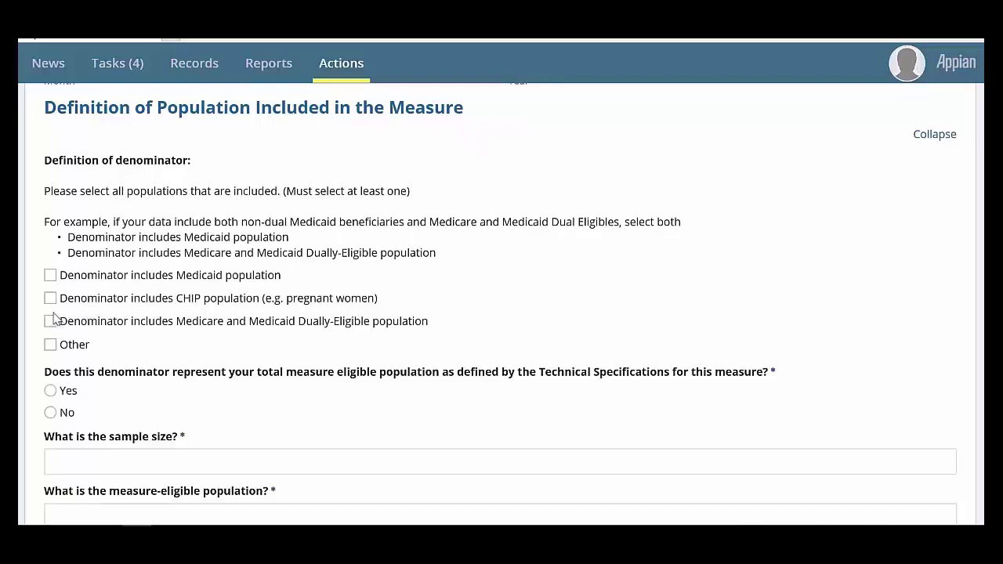
left_click(51, 278)
left_click(50, 391)
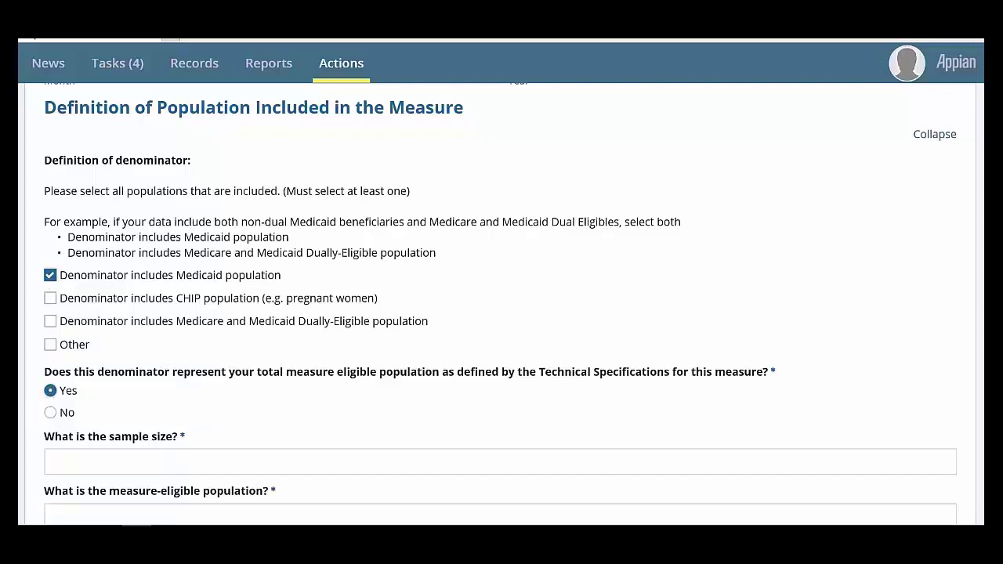
Step: Enter a sample size of 20000 and a measure-eligible population of 1000000
scroll(501, 304, "down", 5)
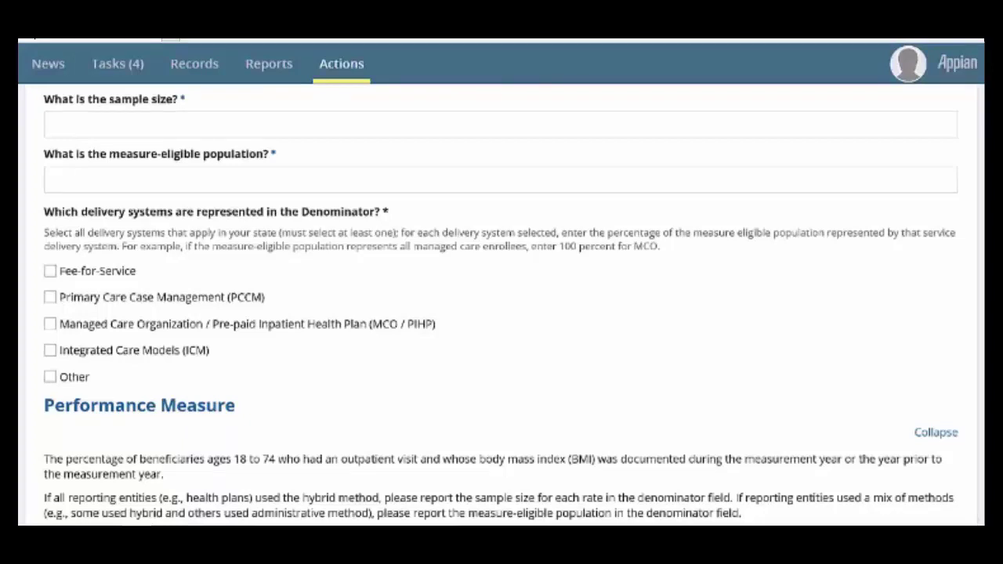
left_click(51, 126)
type("20,000")
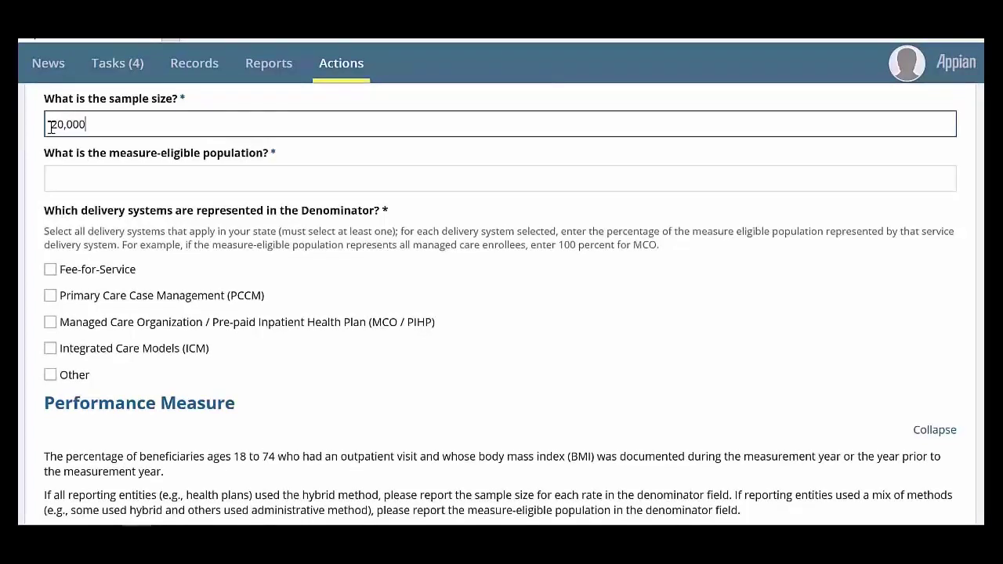
left_click(65, 181)
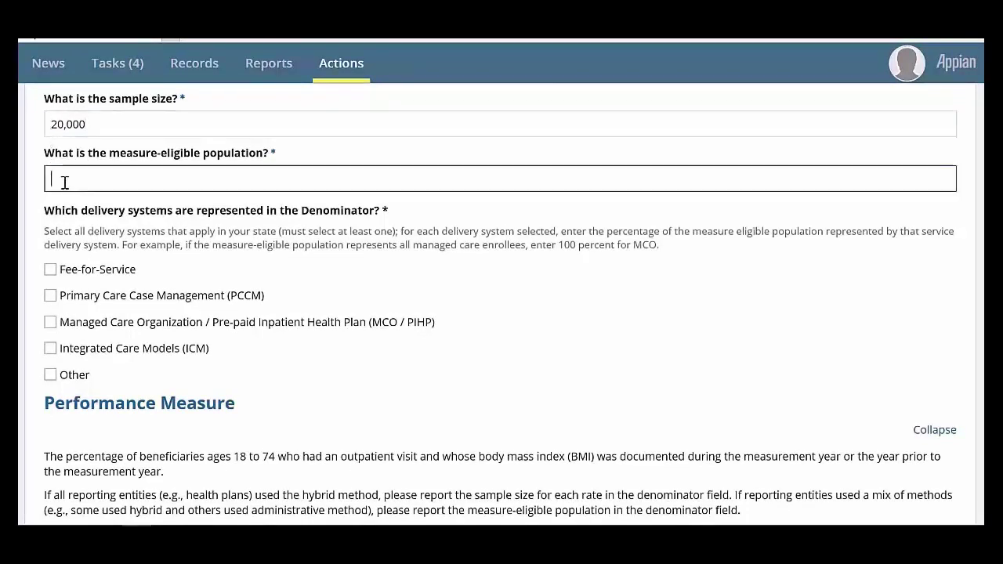
type("1")
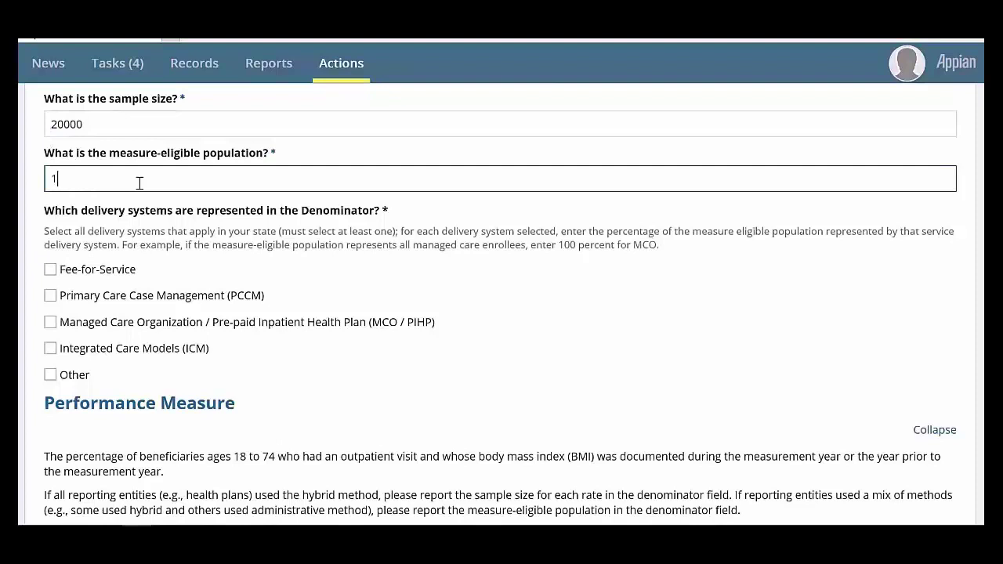
type("000000")
left_click(394, 293)
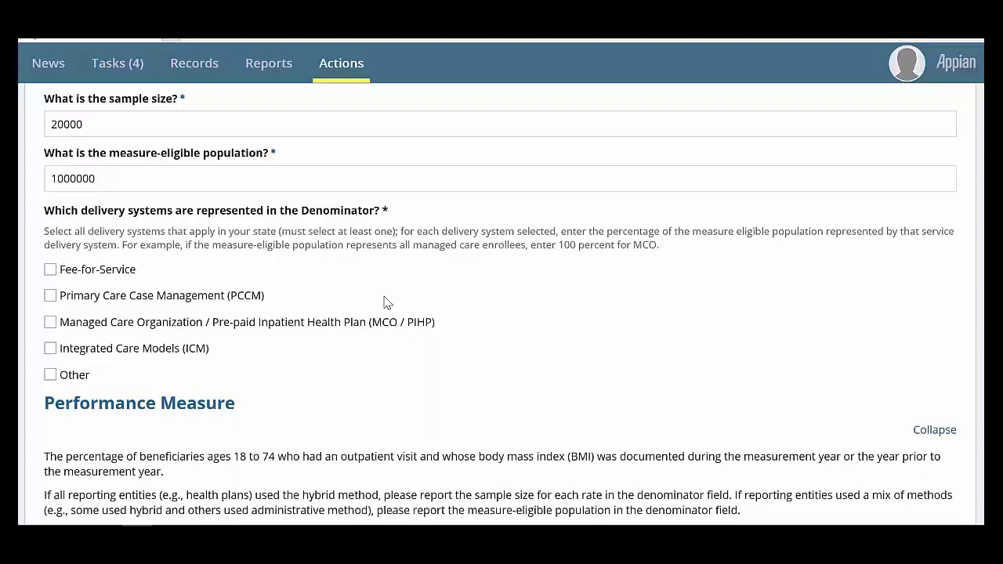
Step: Include Fee-for-Service as a delivery system in the denominator, representing 100 percent of the total state FFS population
left_click(52, 270)
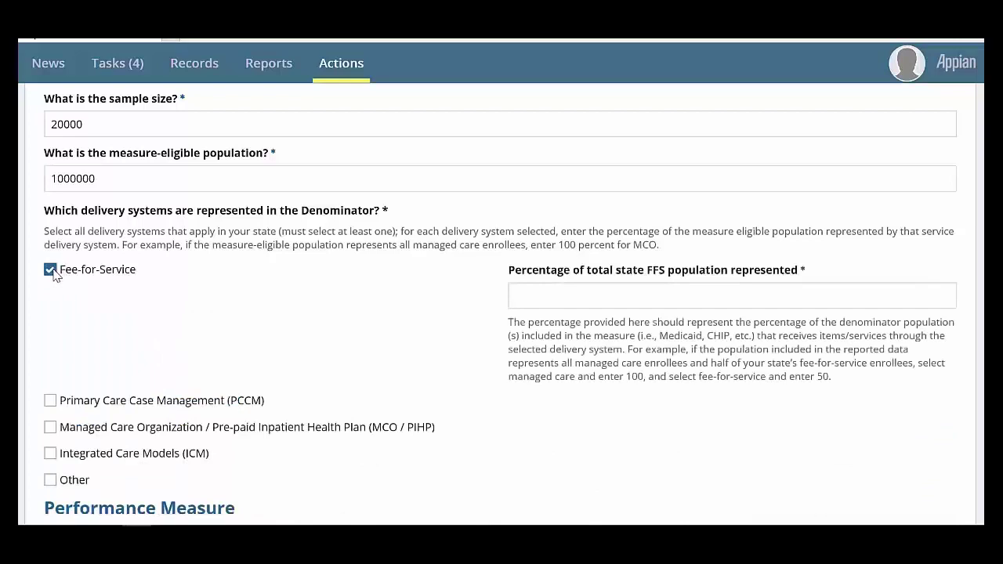
left_click(532, 303)
type("100")
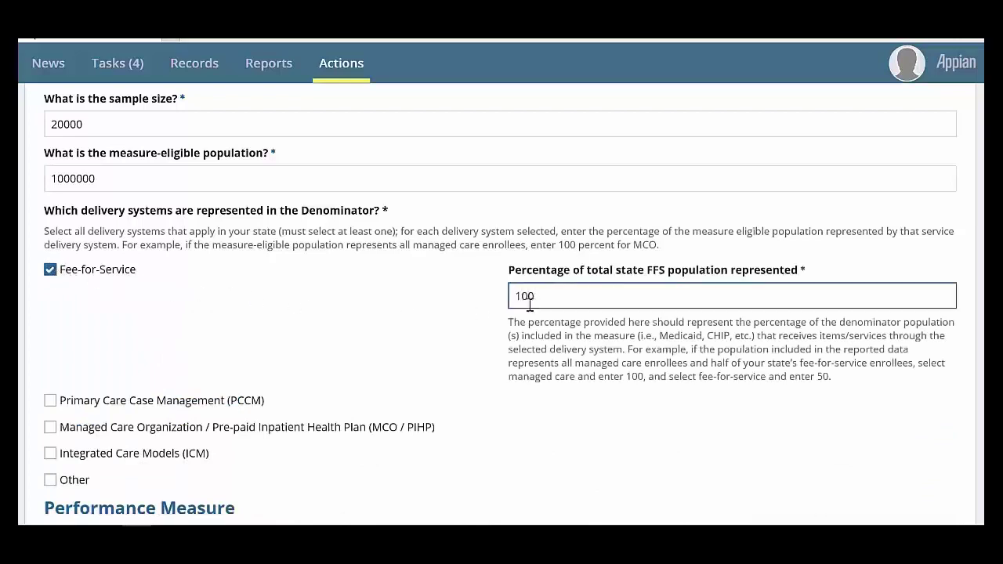
left_click(473, 322)
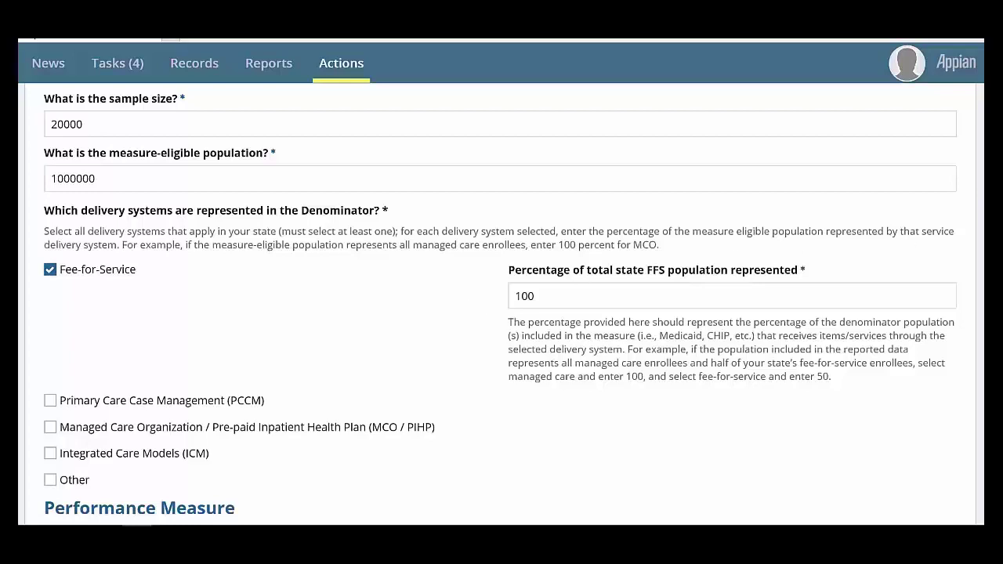
Step: Report the Ages 18-64 performance measure with numerator 1000, denominator 3000 and rate 33.3
scroll(690, 371, "down", 5)
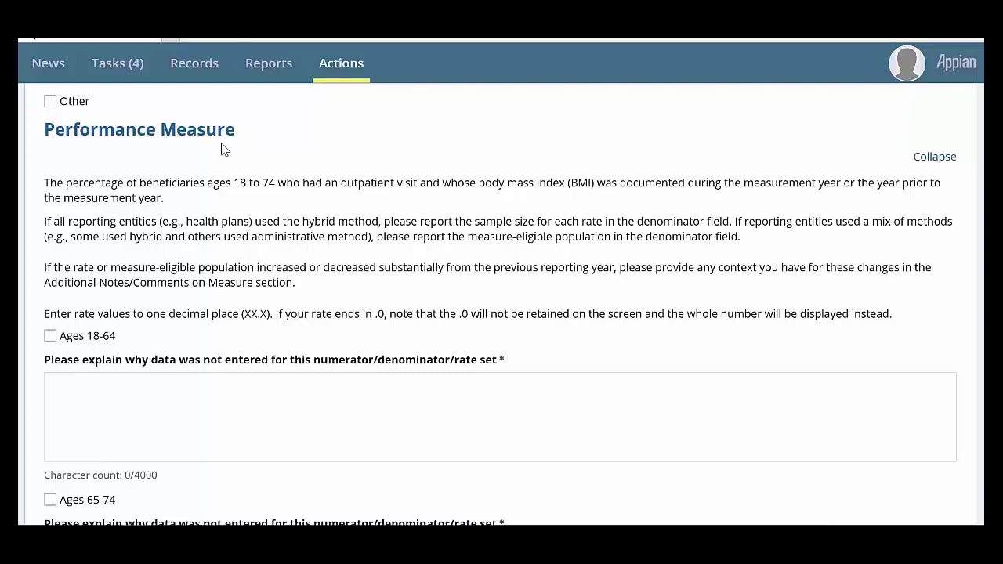
left_click(50, 337)
scroll(212, 343, "down", 2)
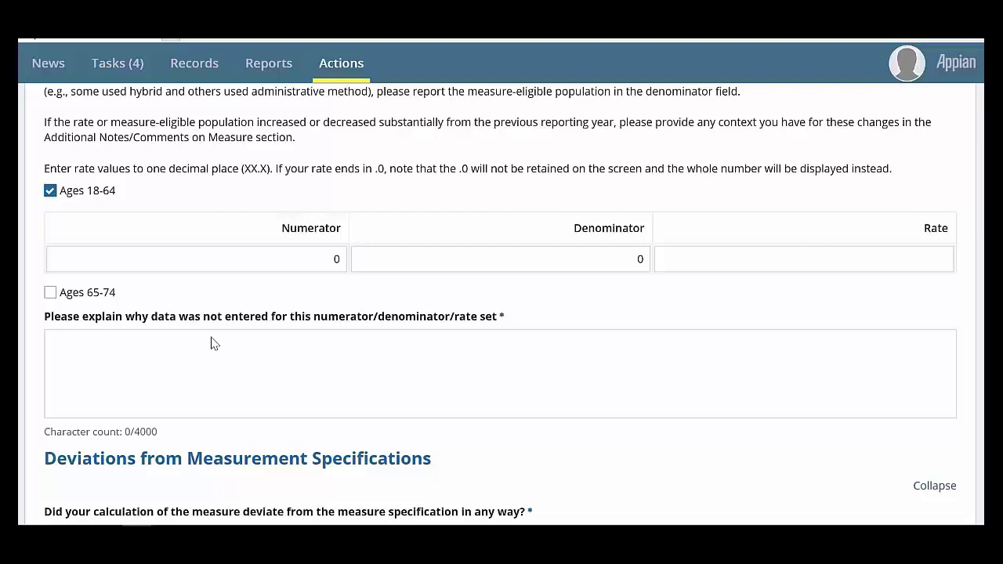
left_click(306, 265)
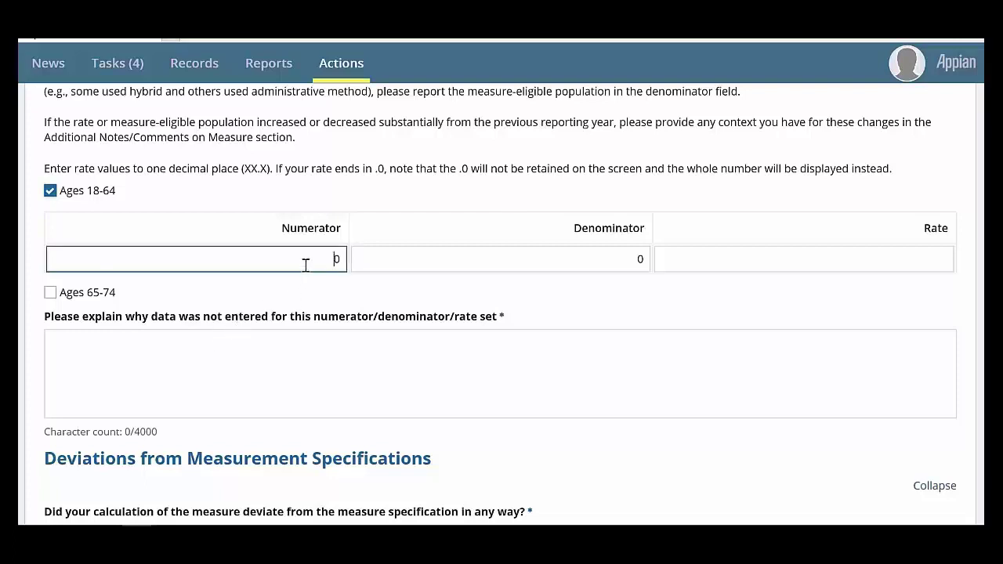
type("1000")
left_click(641, 261)
double_click(641, 261)
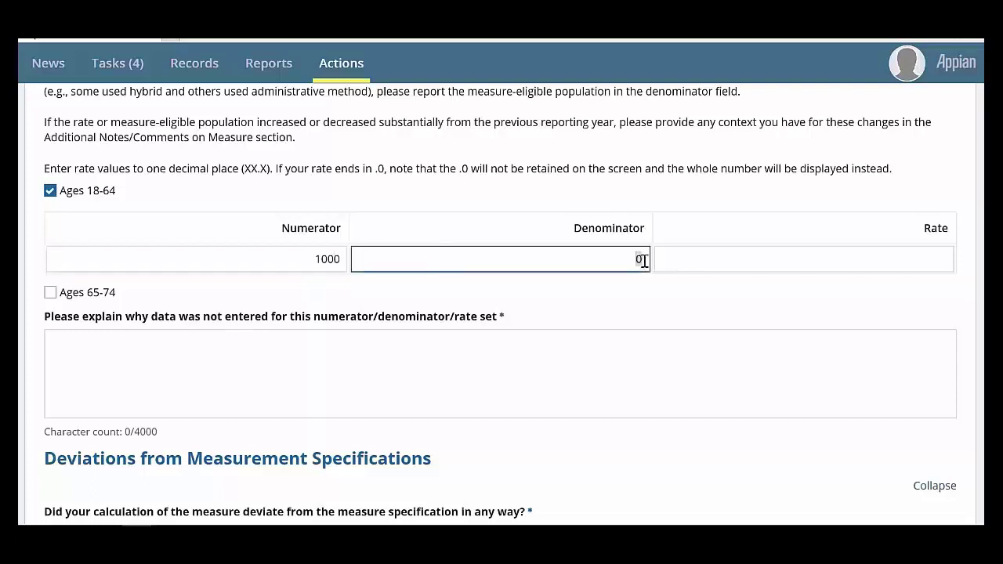
type("3000")
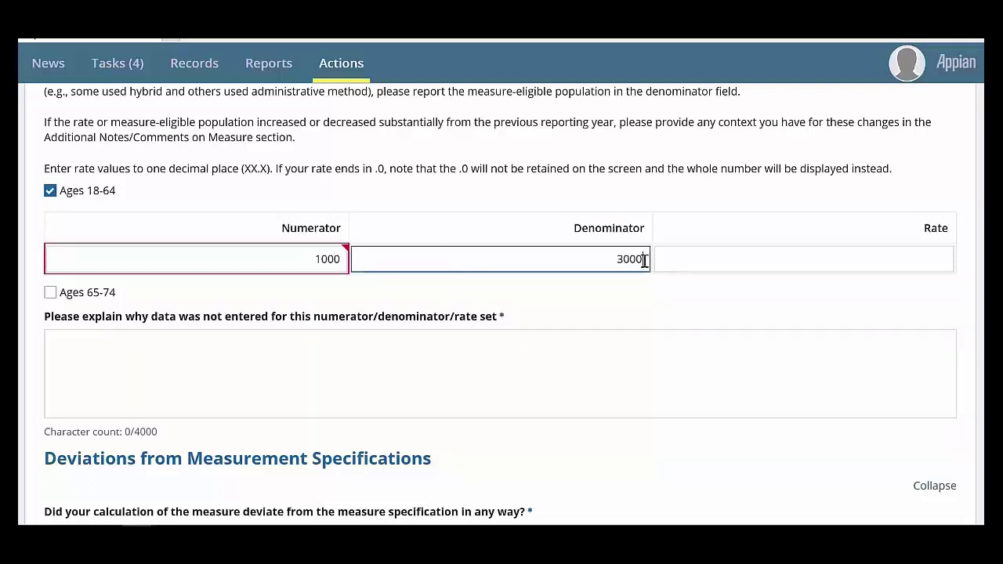
left_click(821, 254)
type("3")
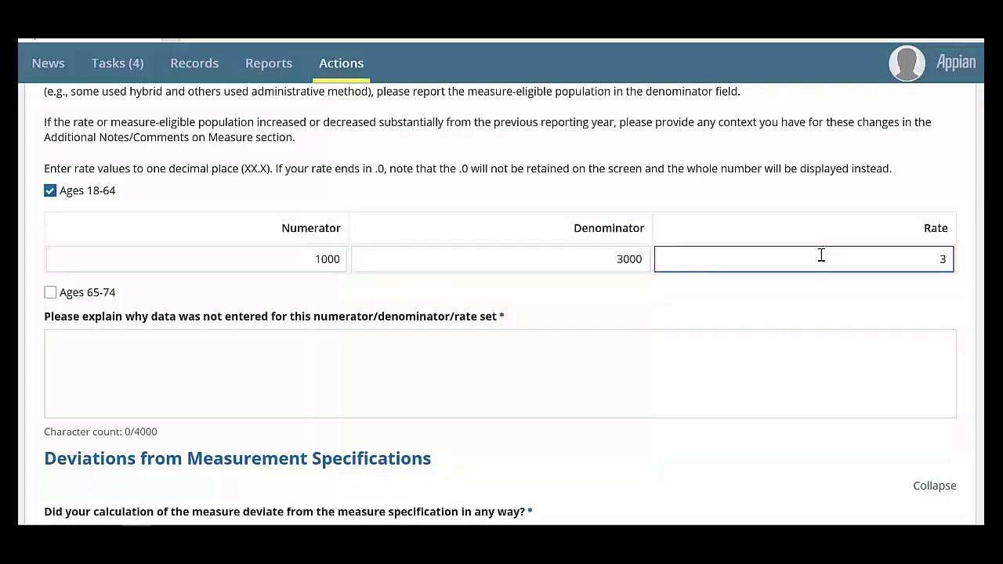
type("3.3")
left_click(779, 328)
Step: Explain the missing Ages 65-74 data with the text "Not reporting."
scroll(501, 314, "down", 2)
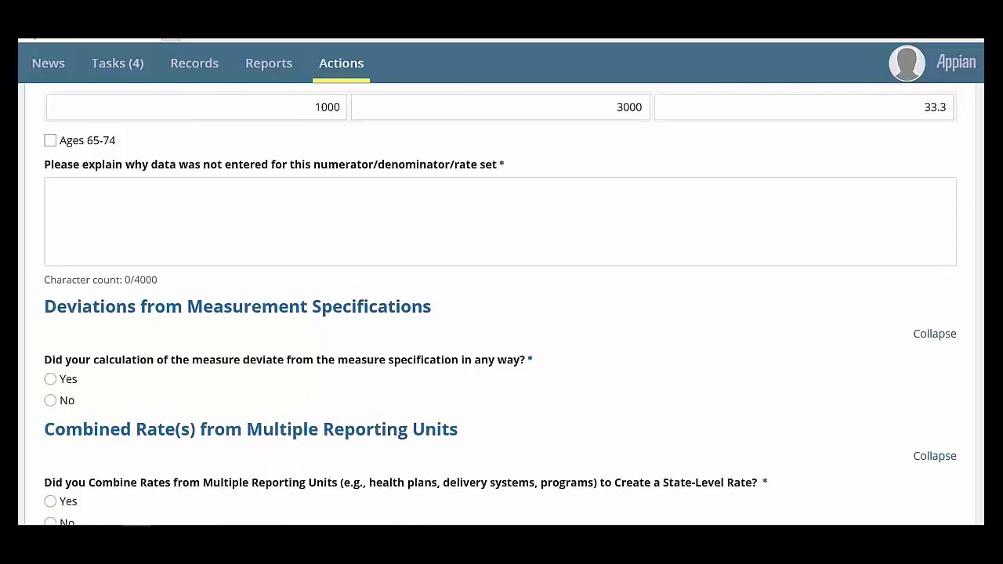
left_click(297, 213)
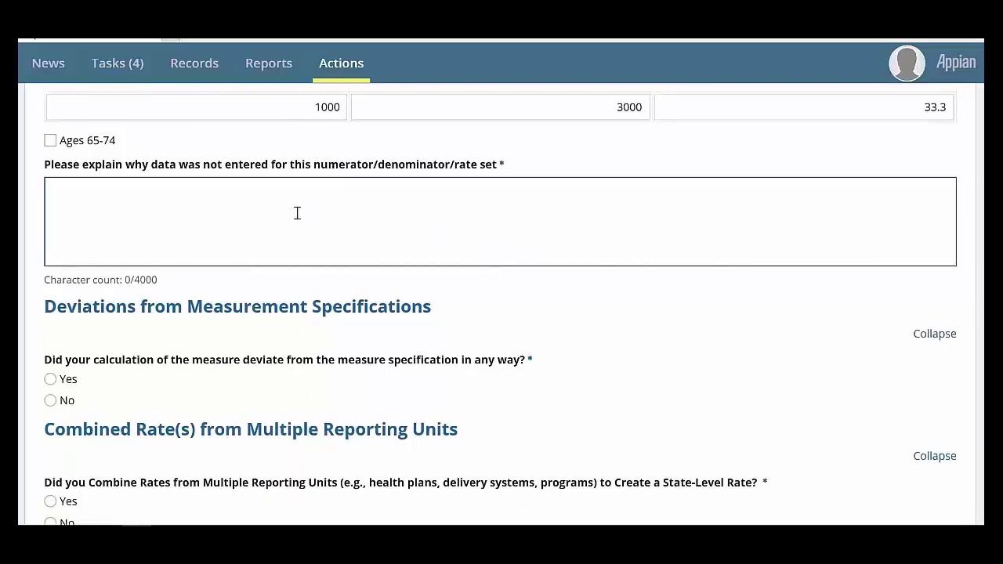
type("Not reporting.")
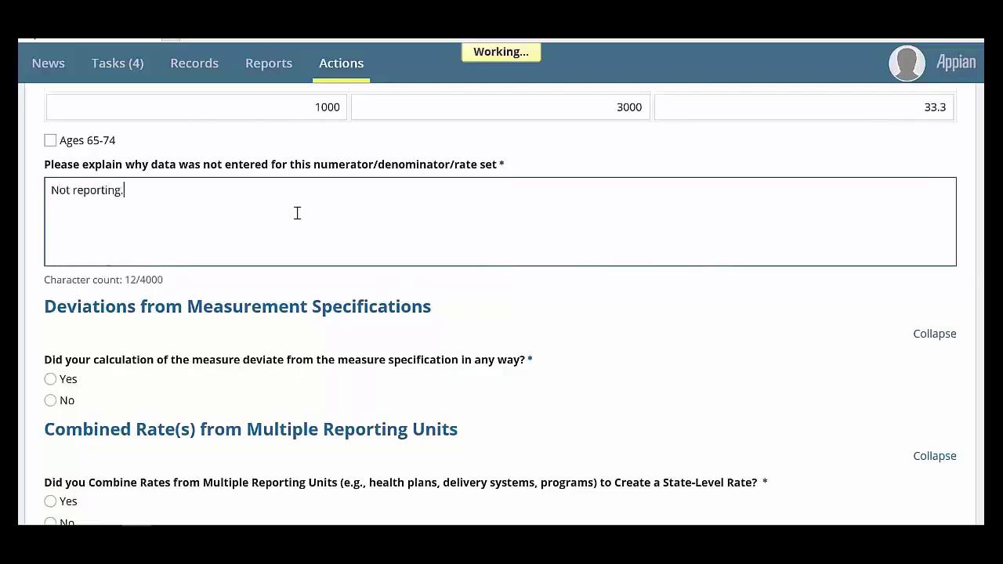
left_click(538, 307)
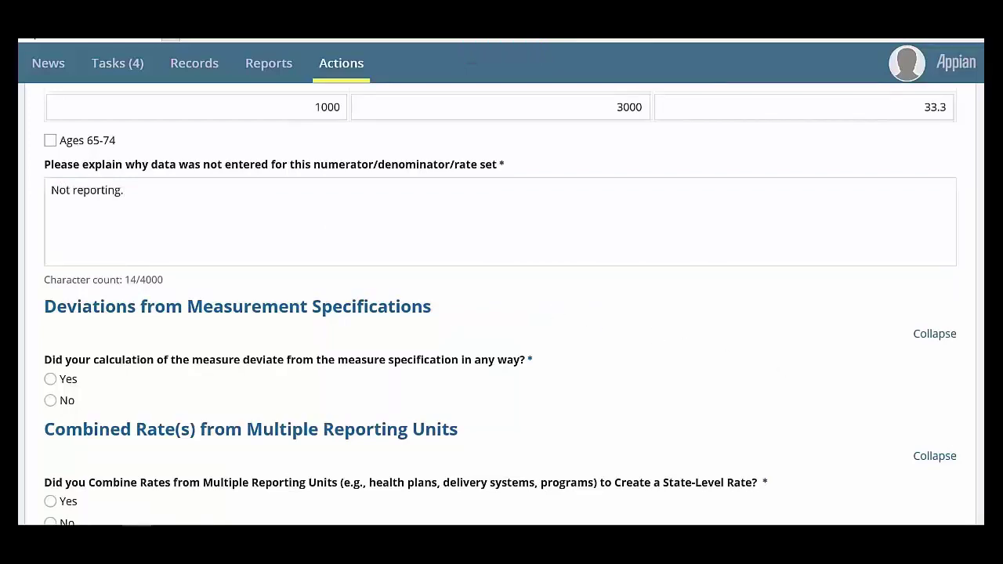
Step: Answer No to deviating from the measure specification and Yes to combining rates from multiple reporting units
scroll(502, 313, "down", 3)
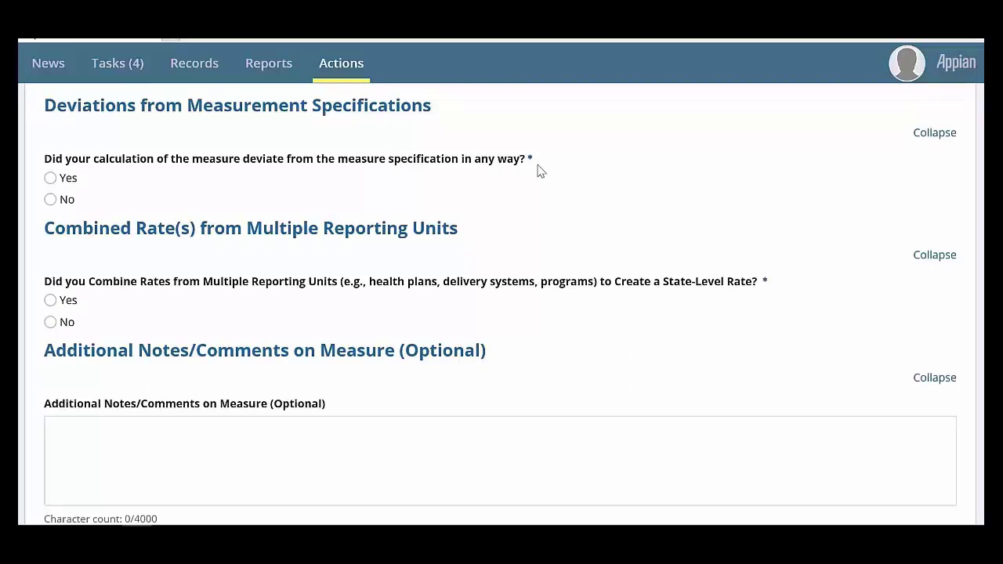
left_click(51, 203)
left_click(50, 301)
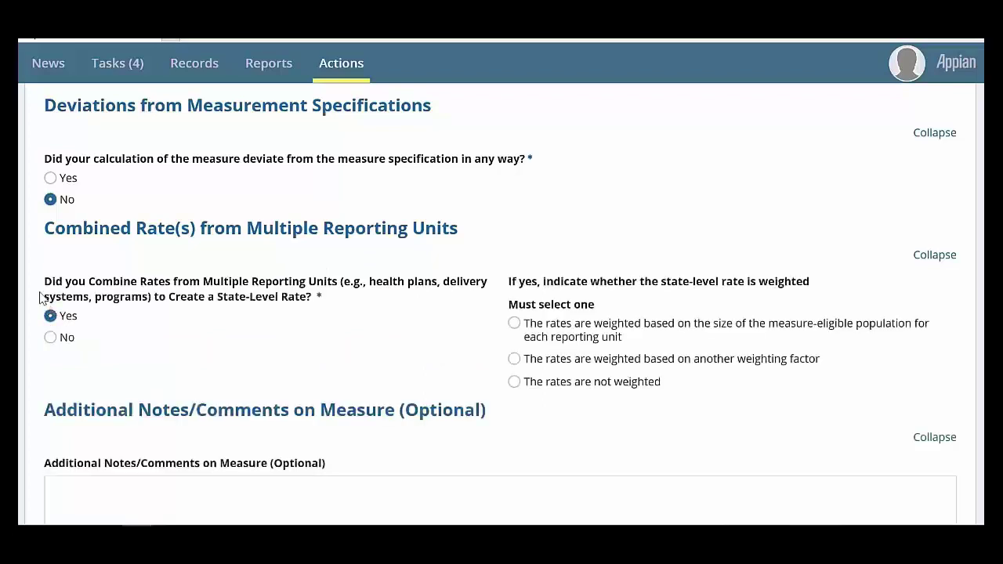
Step: Mark the state-level rates as weighted based on another weighting factor and describe it as "Another factor was used."
scroll(917, 332, "down", 3)
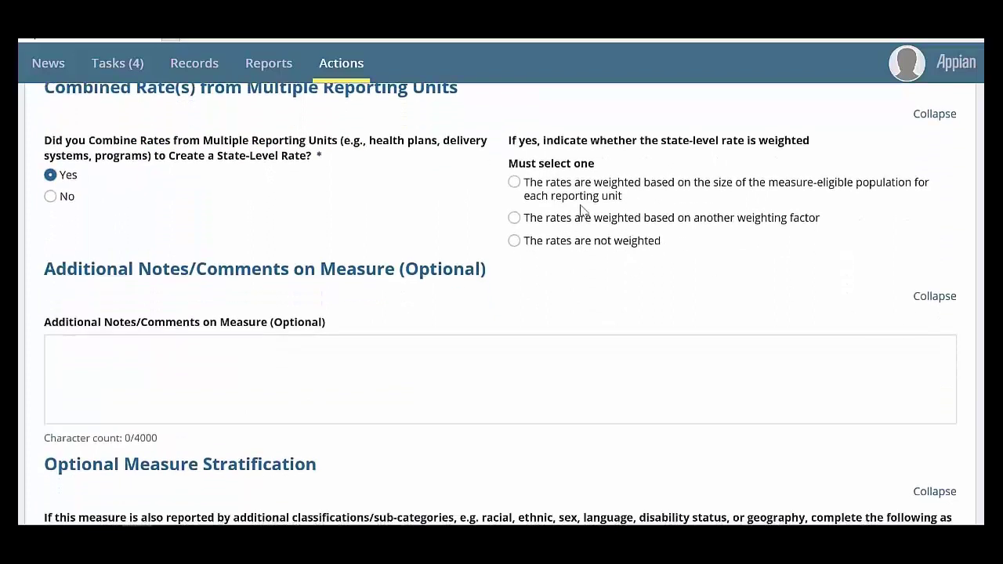
left_click(514, 218)
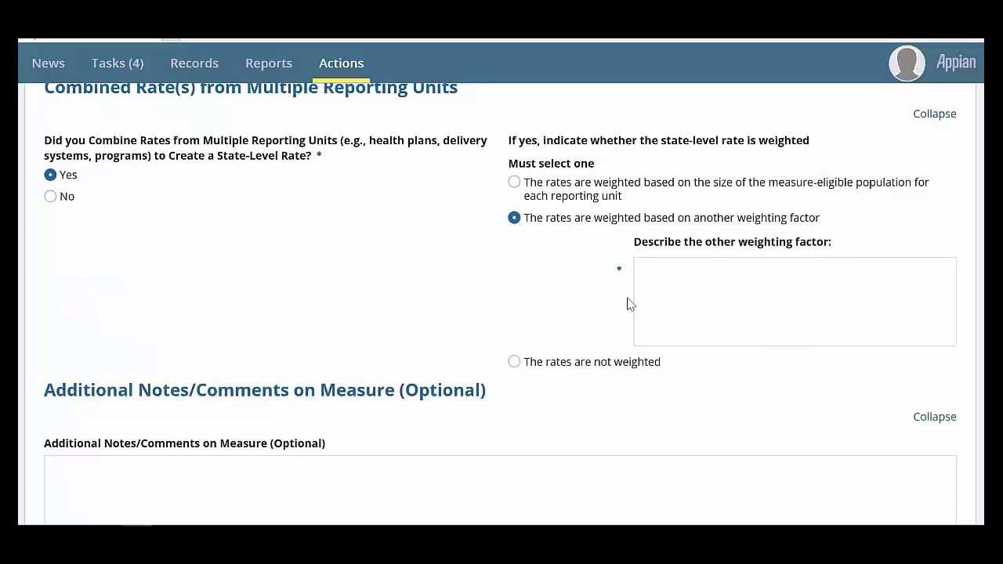
left_click(708, 286)
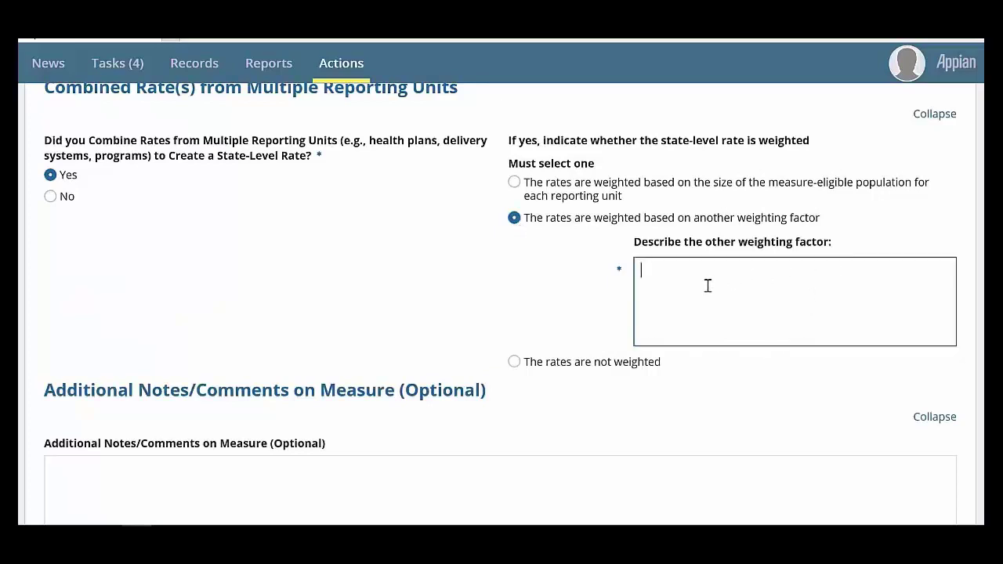
type("Another factor ")
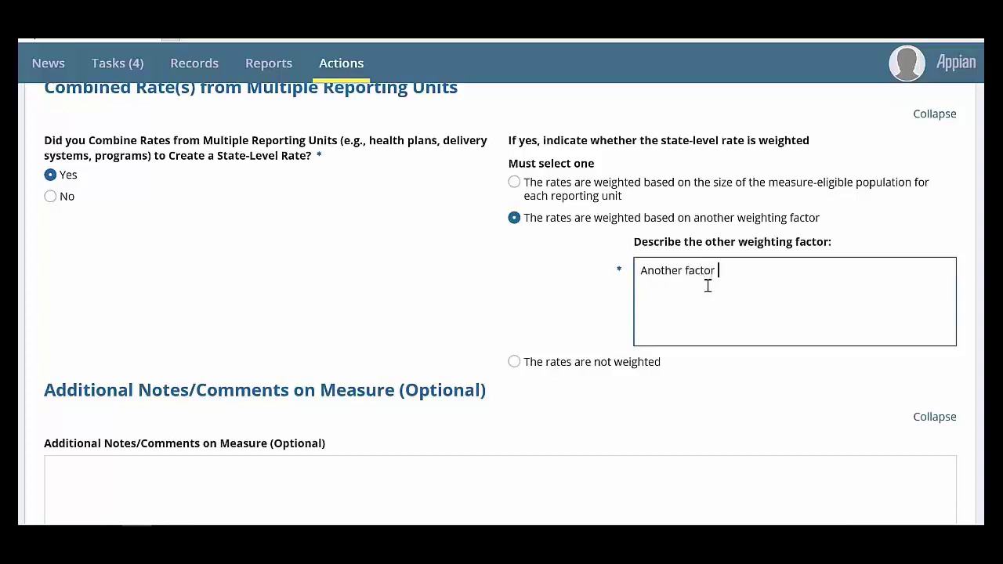
type("was used.")
left_click(737, 412)
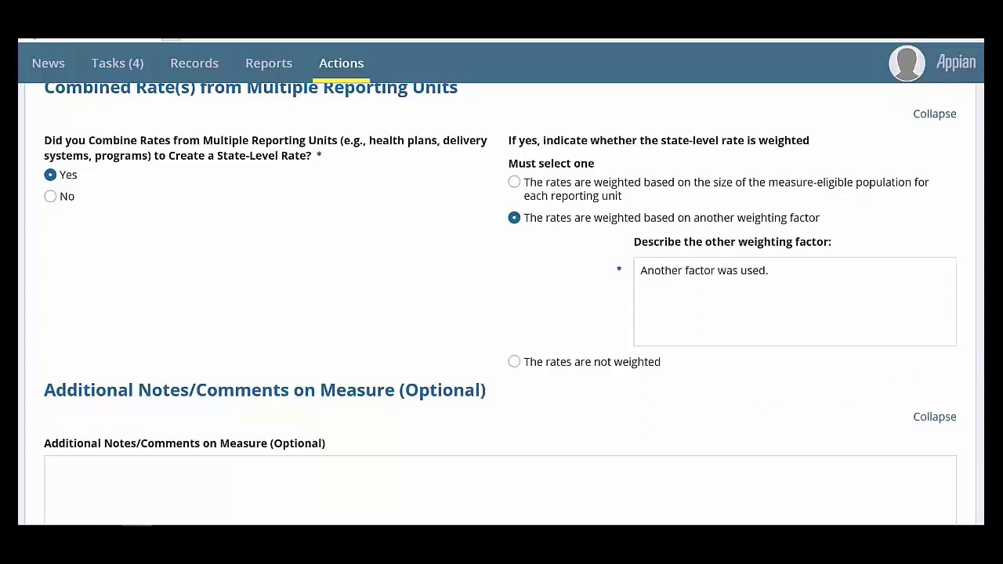
Step: Select Geography with the Urban sub-category in the Optional Measure Stratification section
scroll(501, 305, "down", 4)
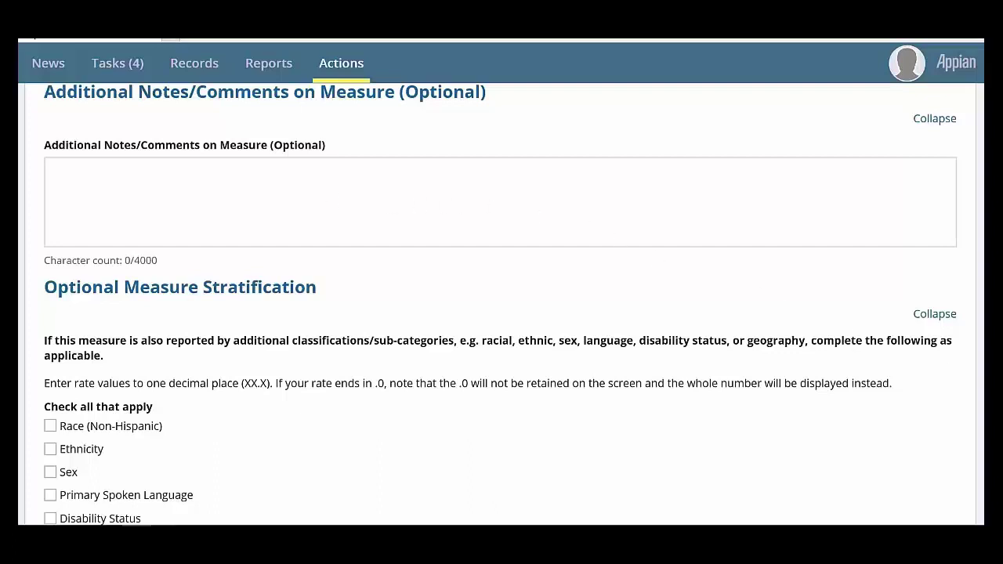
scroll(501, 313, "down", 2)
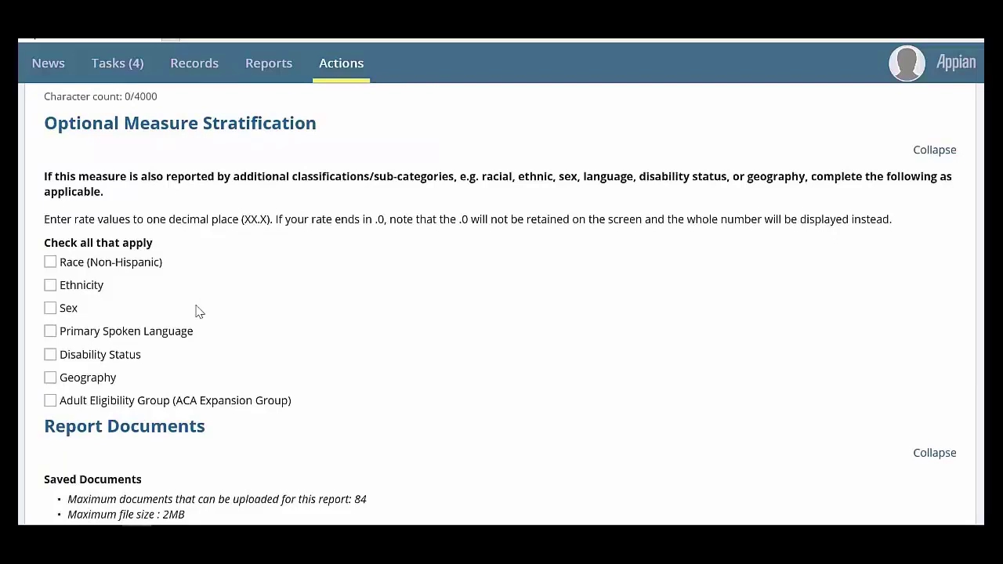
left_click(49, 380)
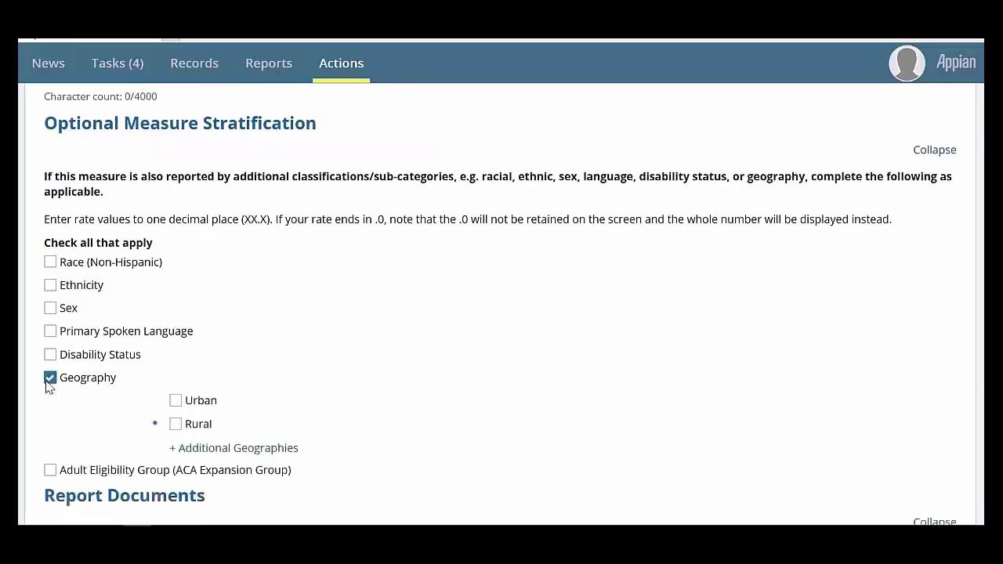
left_click(175, 401)
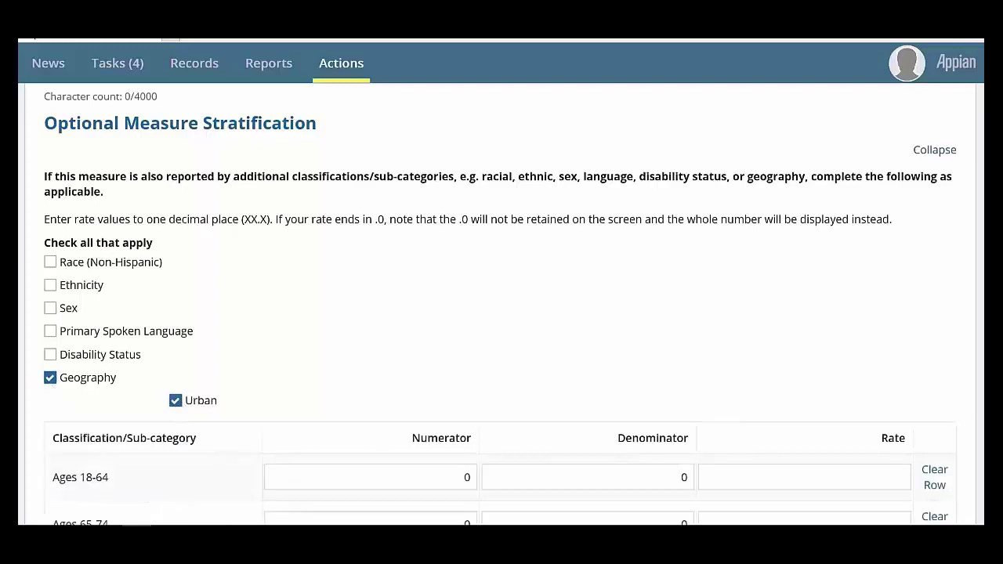
Step: Fill the Urban Ages 18-64 row with numerator 1000, denominator 10000 and rate 1
scroll(950, 415, "down", 4)
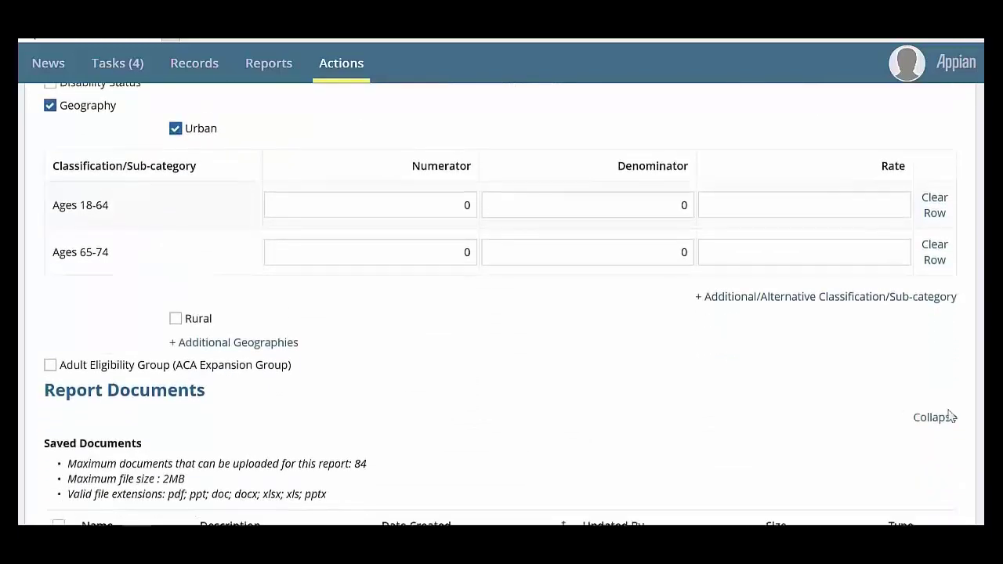
left_click(465, 204)
key("BackSpace")
type("1,00")
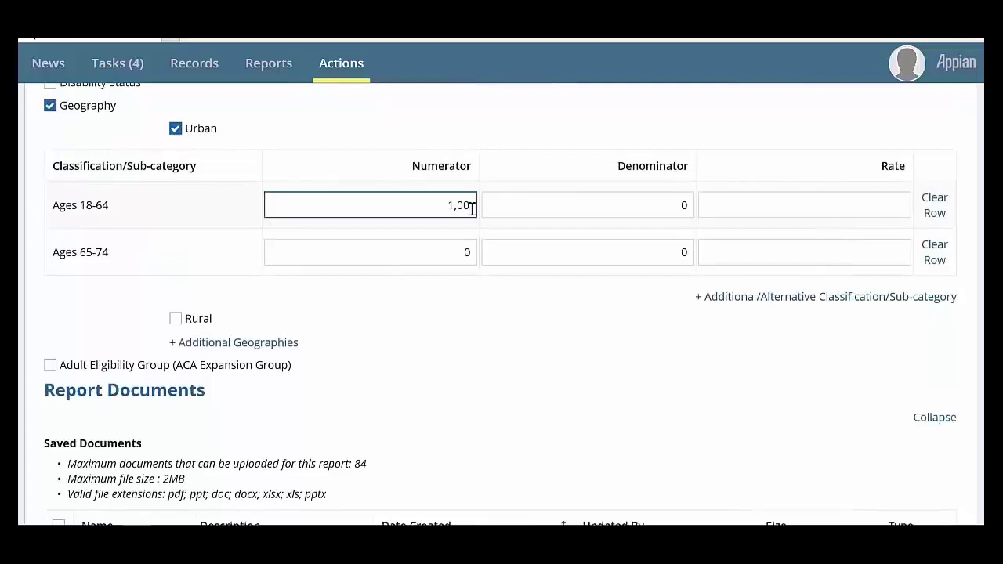
type("0")
left_click(687, 205)
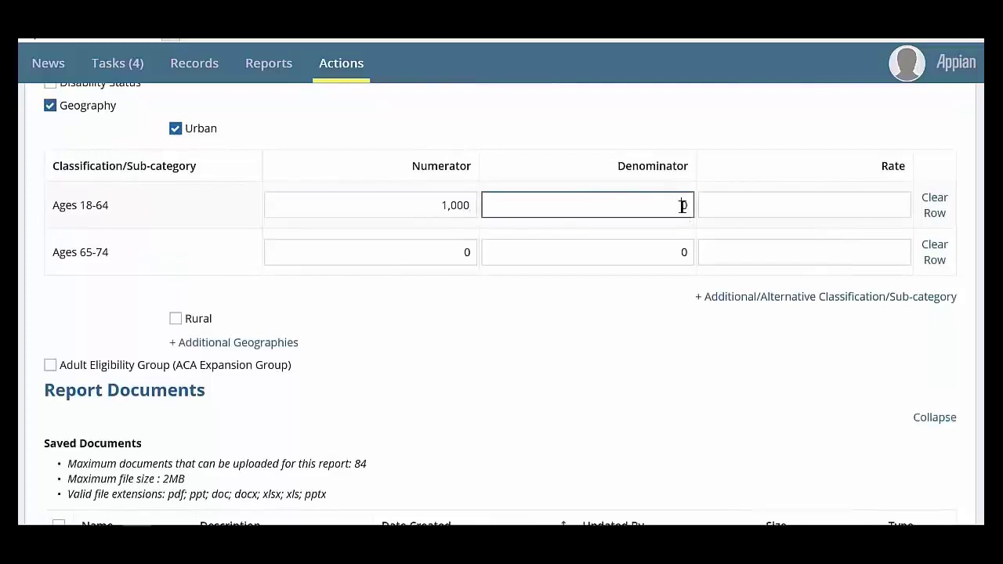
key("BackSpace")
type("10,000")
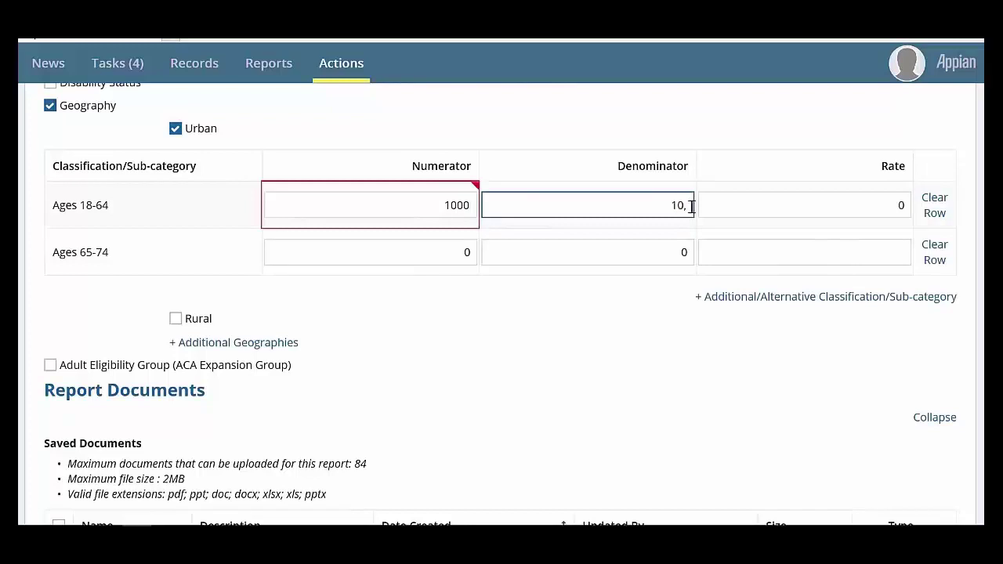
left_click(907, 205)
type("1")
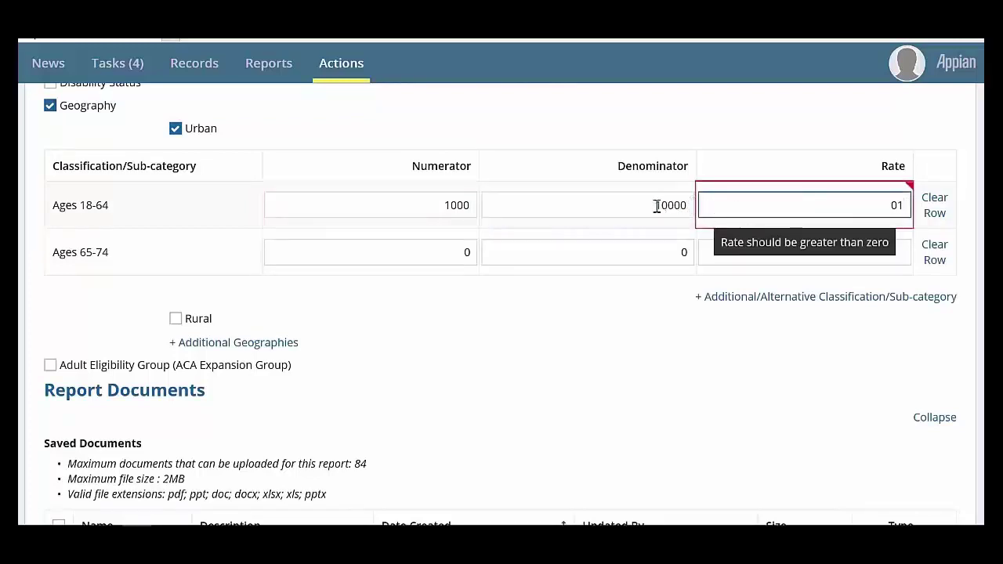
Step: Fill the Urban Ages 65-74 row with numerator 1000, denominator 10000 and rate 1
double_click(467, 252)
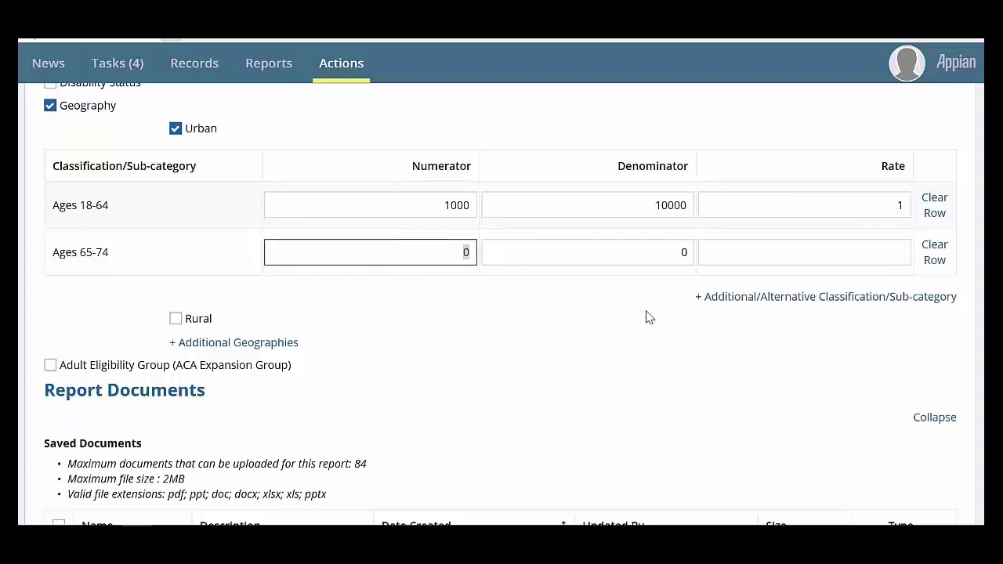
type("1000")
double_click(683, 252)
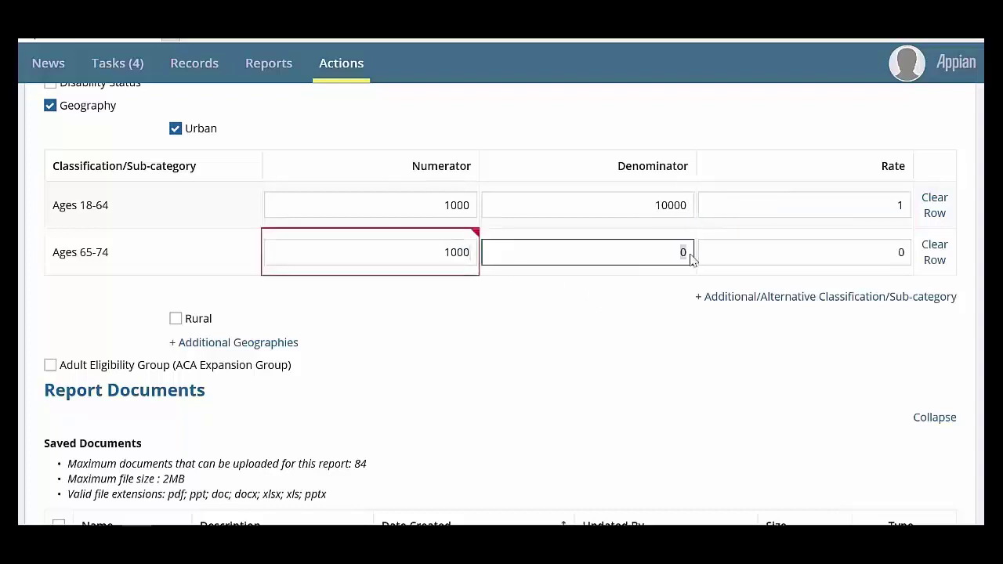
type("10000")
key("Tab")
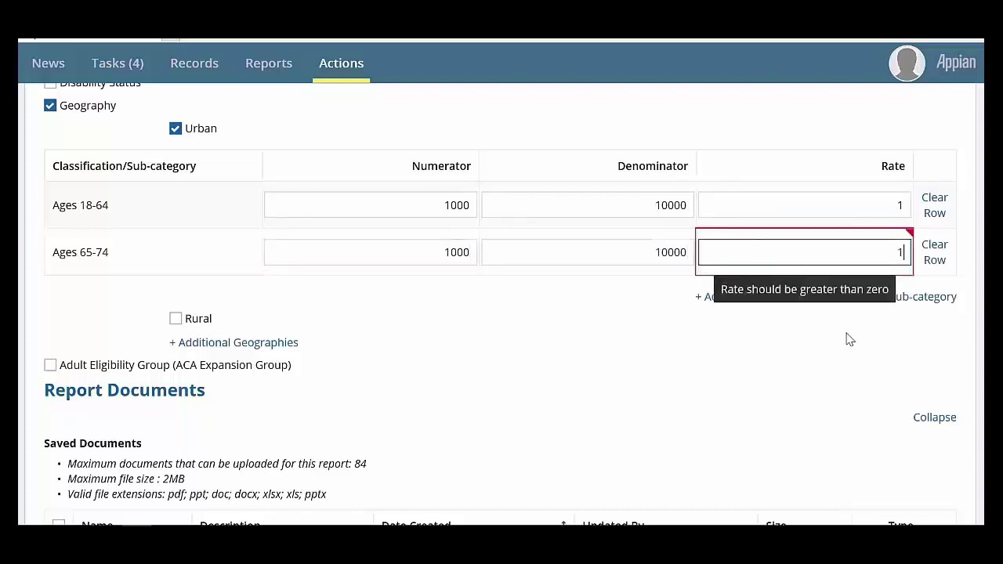
Step: Add an additional Urban classification named "Ages 18-25" with numerator 100, denominator 1000 and rate 10
scroll(846, 338, "down", 1)
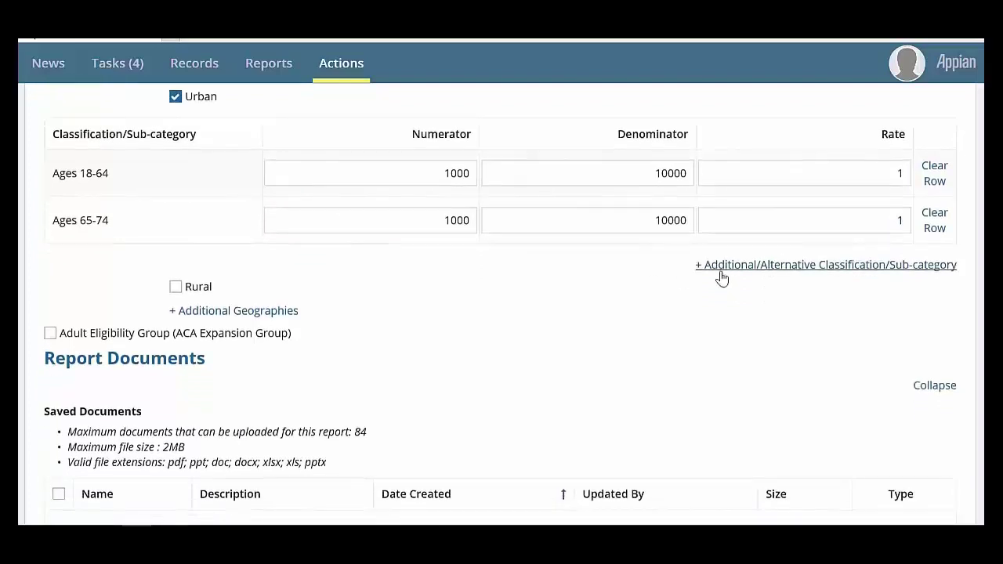
left_click(713, 277)
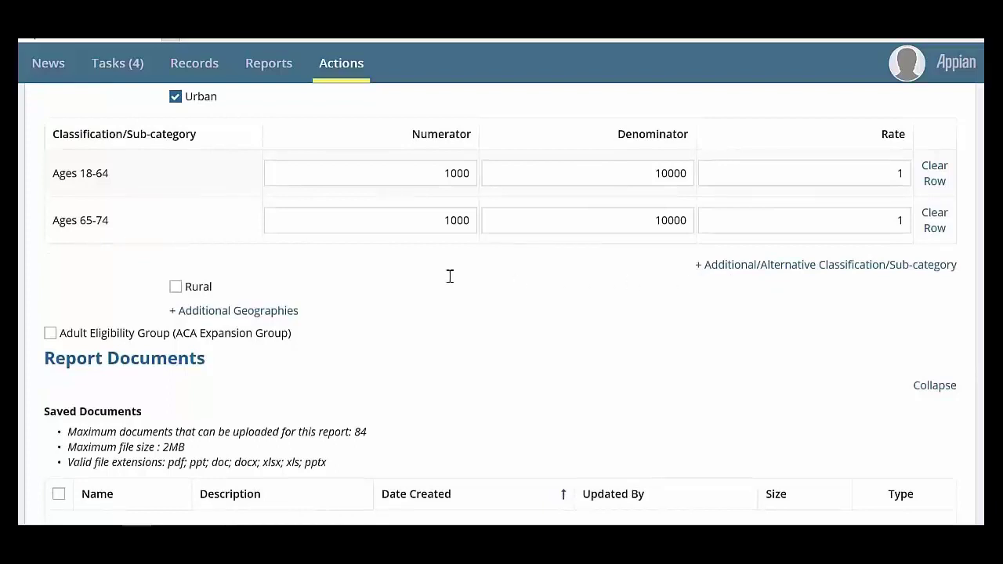
left_click(176, 266)
type("Ag")
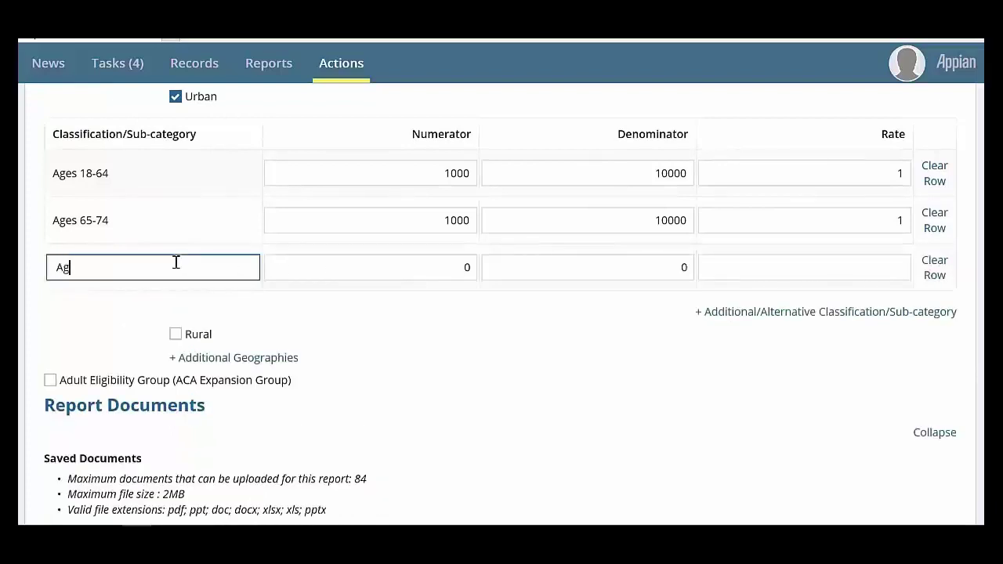
type("es 18-25")
left_click(470, 267)
key("BackSpace")
type("100")
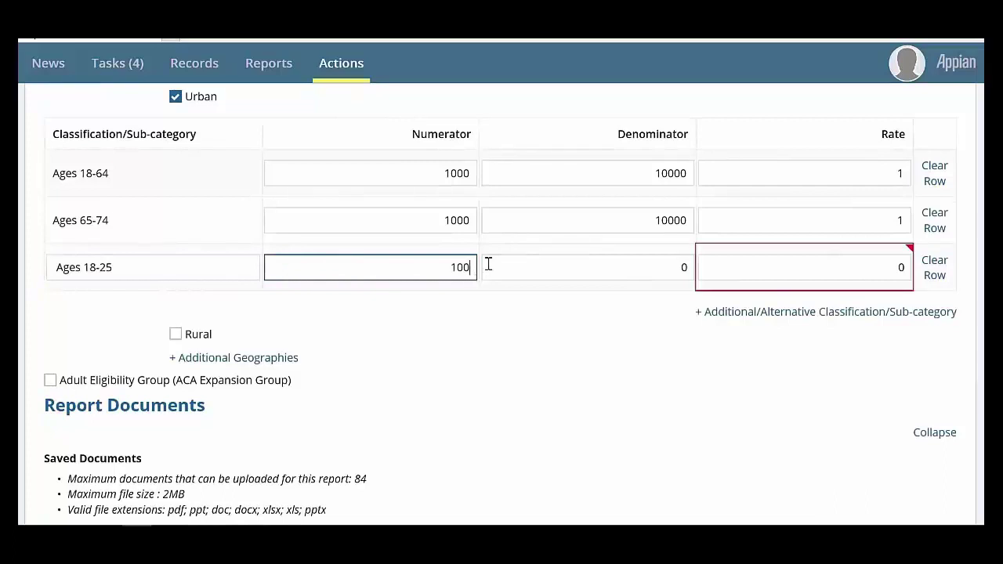
key("Tab")
type("1000")
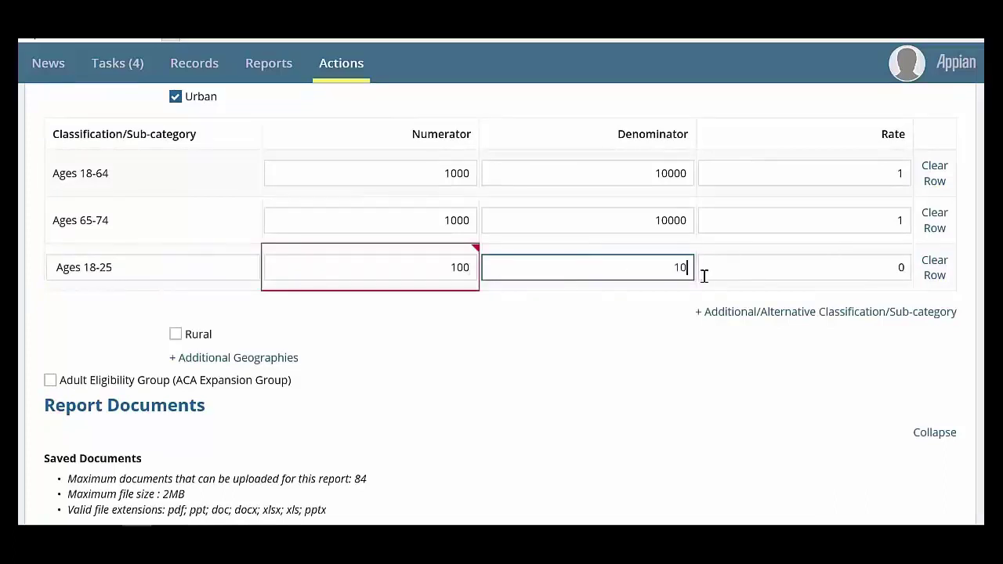
key("Tab")
type("10")
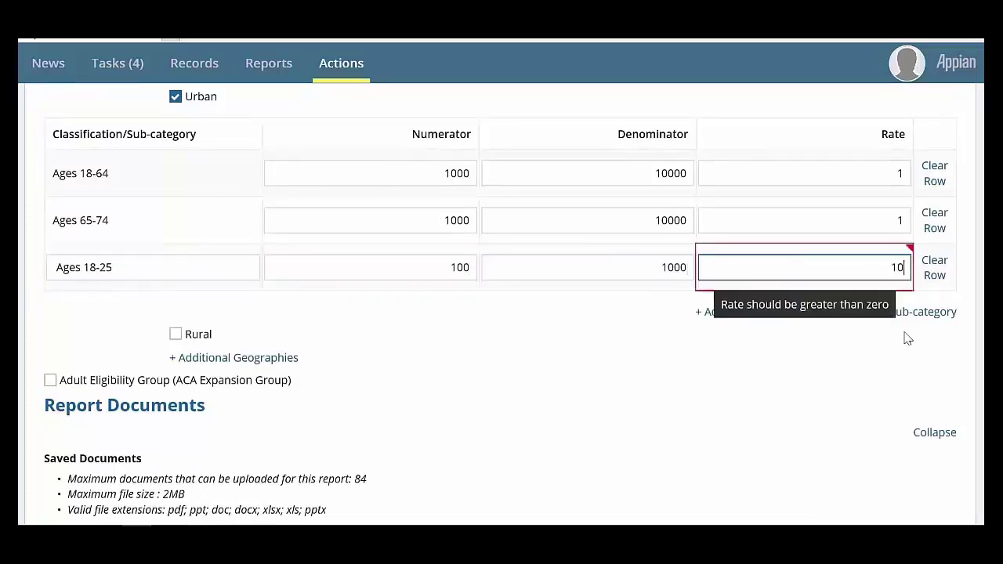
left_click(908, 338)
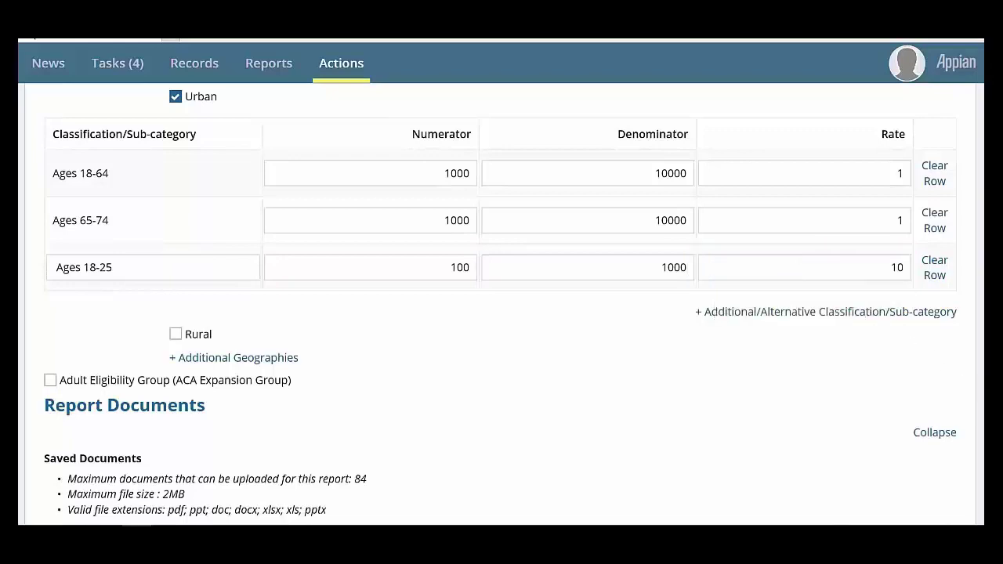
Step: Choose Yes to validate the core measure data, save the measure and go to the next measure
scroll(249, 143, "down", 4)
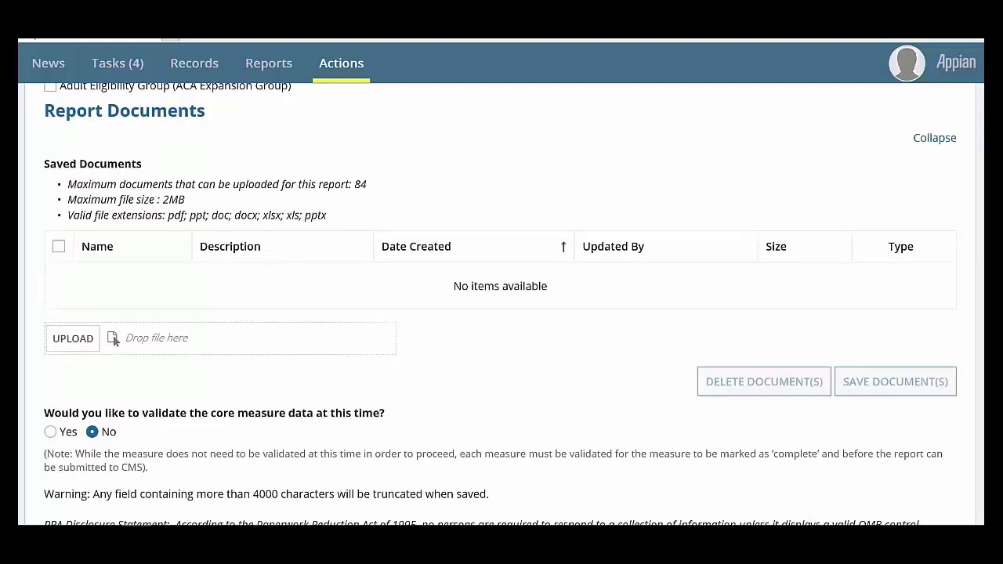
scroll(501, 306, "down", 3)
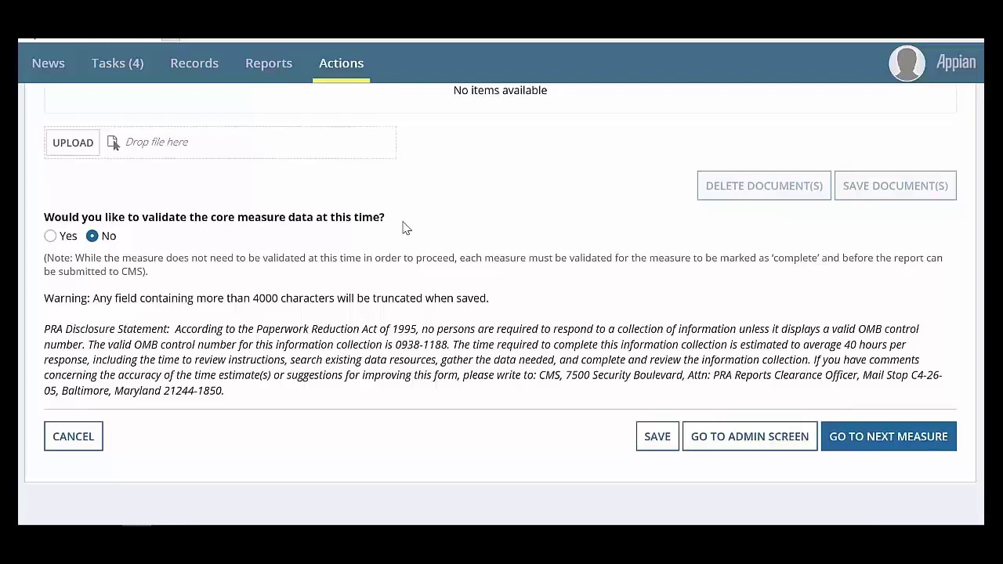
left_click(49, 236)
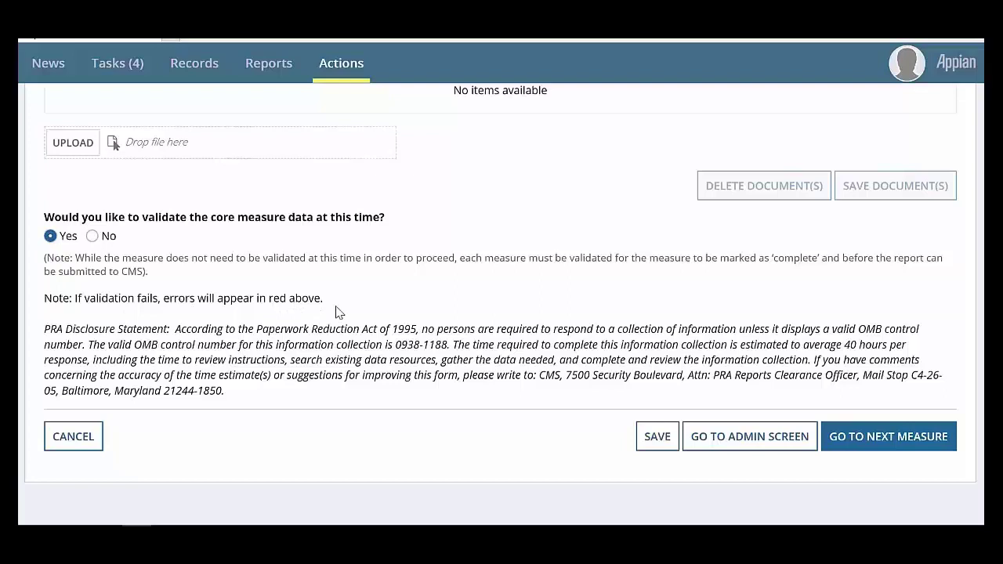
left_click(657, 451)
left_click(898, 447)
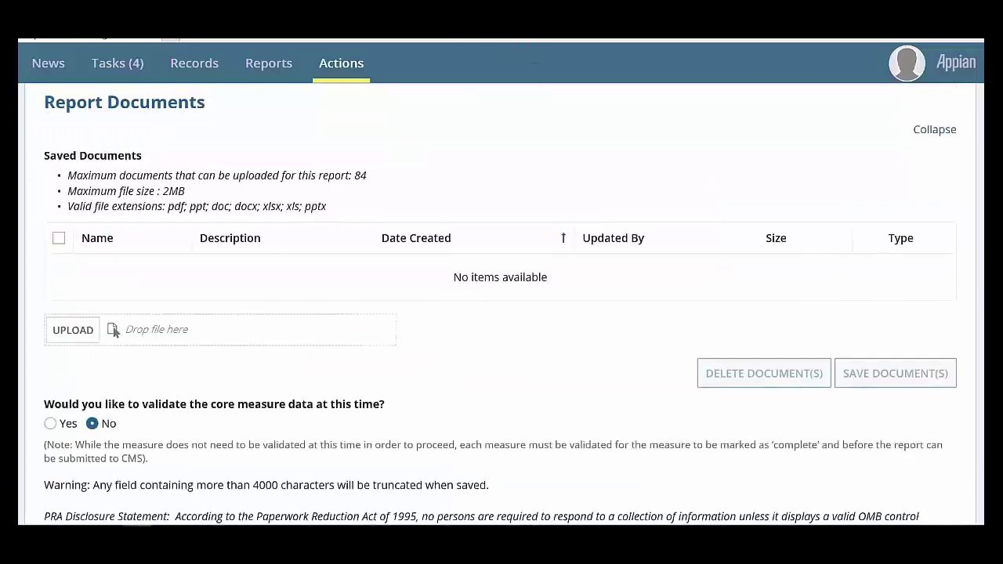
Step: Answer No to reporting on Controlling High Blood Pressure (CBP-AD), with the reasons Service not covered and Data not available
scroll(501, 304, "up", 3)
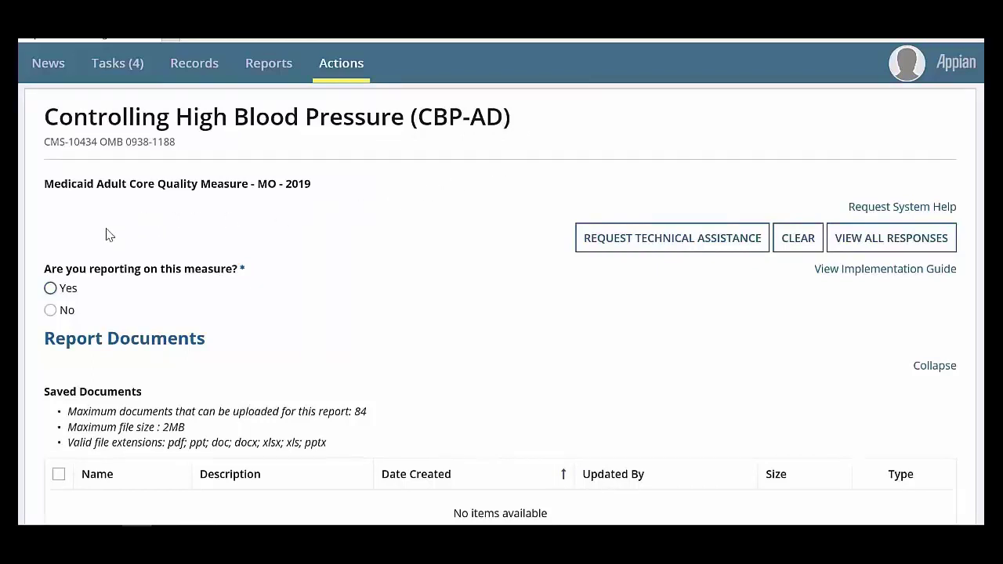
left_click(52, 311)
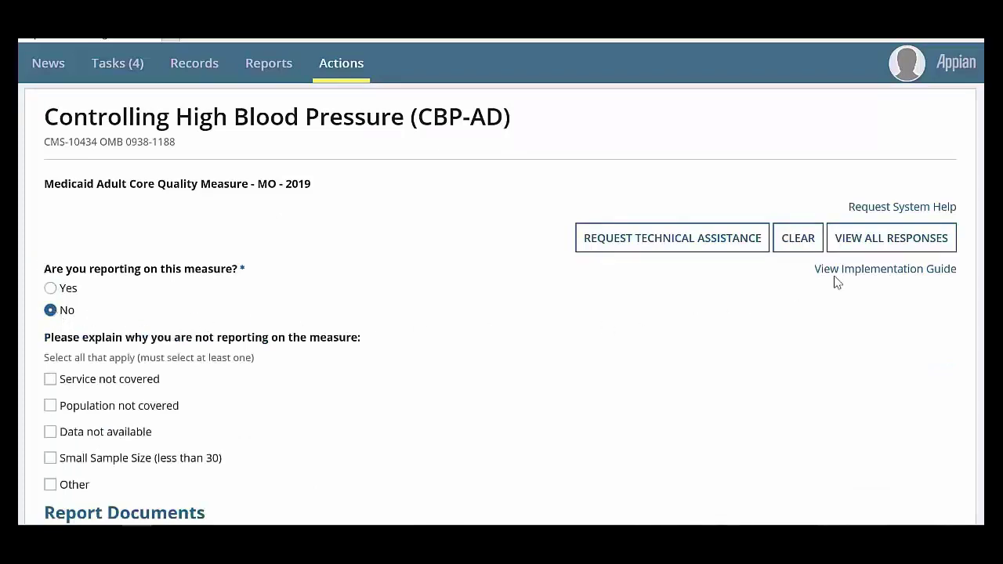
scroll(500, 302, "down", 3)
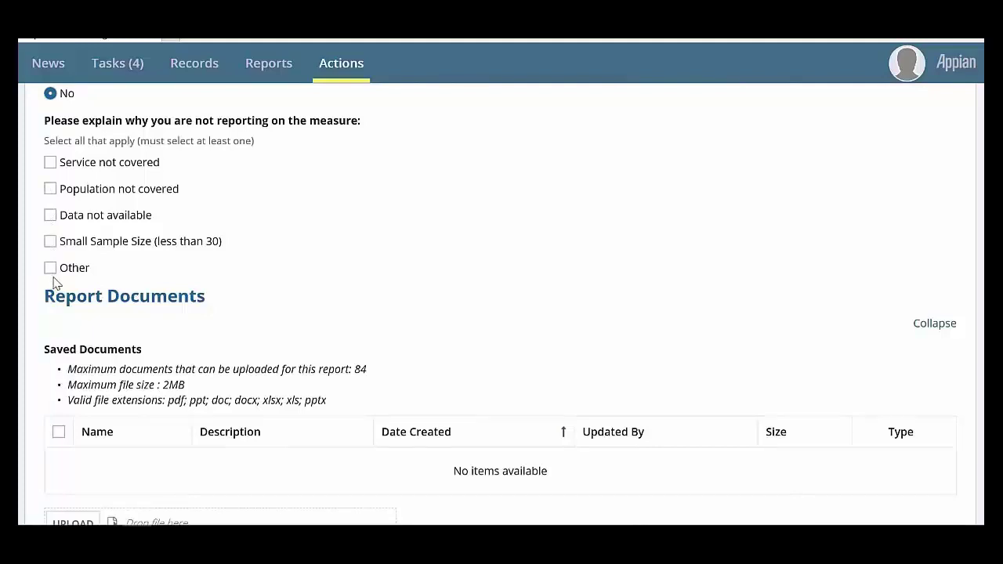
left_click(50, 164)
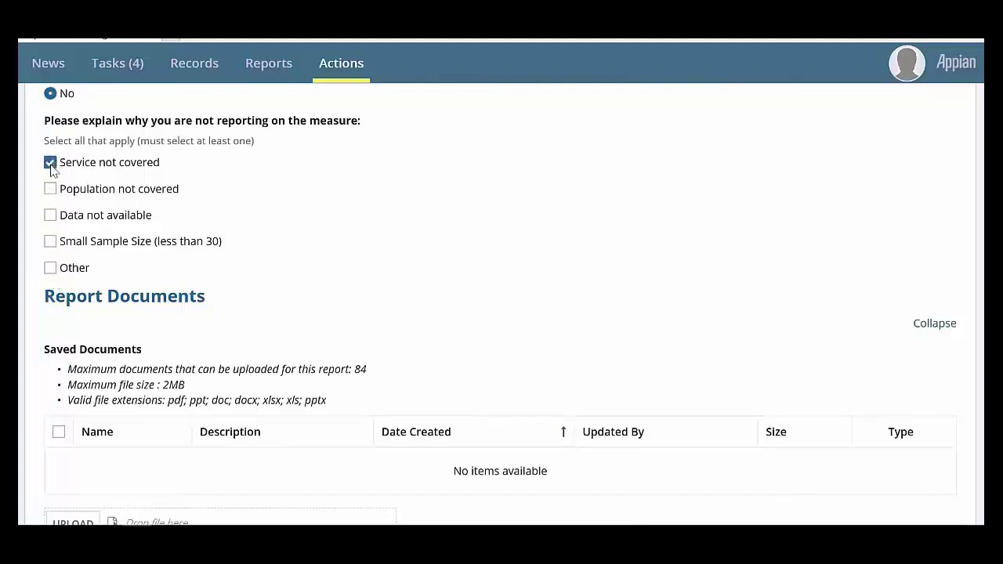
left_click(51, 217)
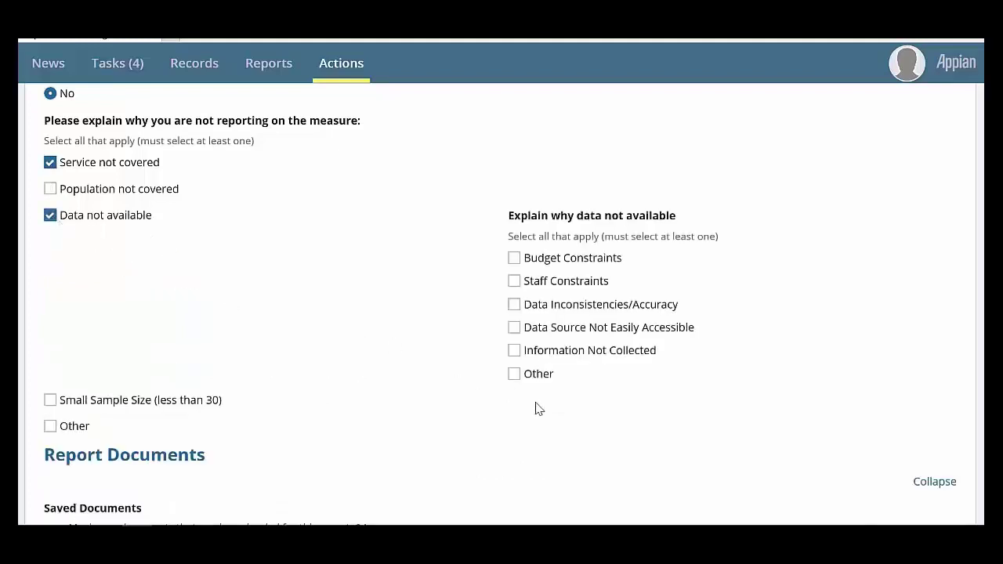
Step: Explain the unavailable data as Information Not Collected, specifying Not Collected by Provider (Hospital/Health Plan)
left_click(514, 351)
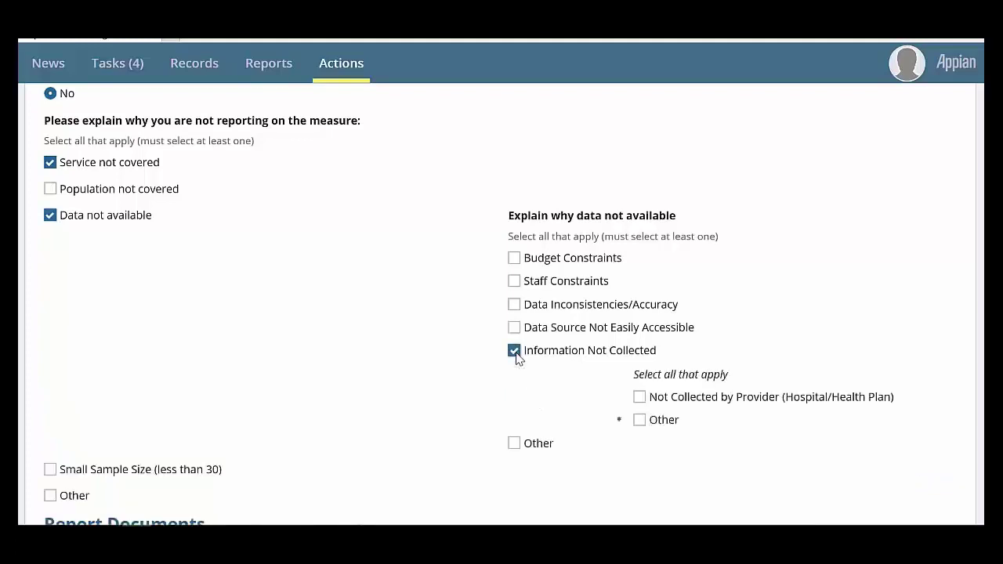
left_click(640, 398)
scroll(114, 338, "down", 5)
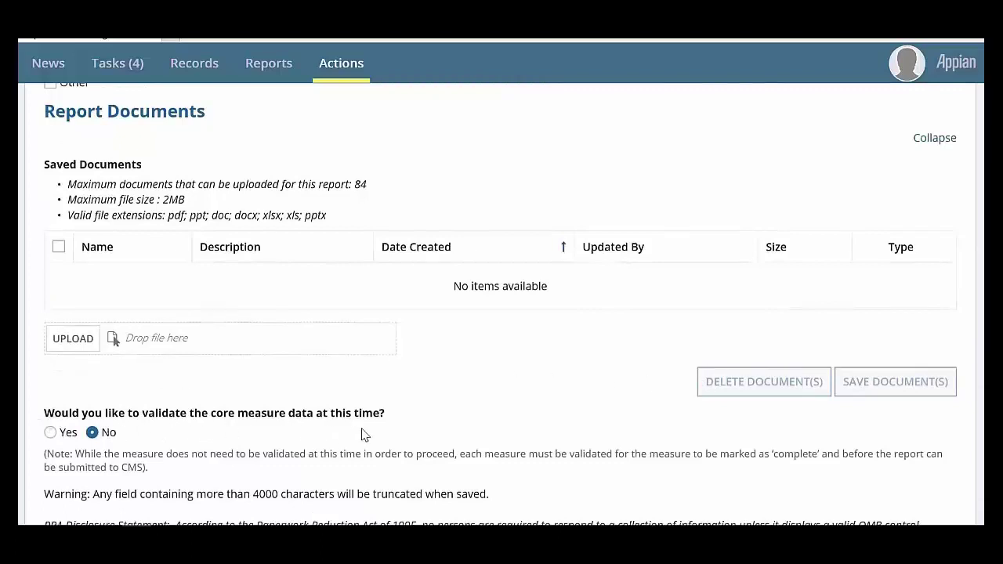
Step: Choose Yes to validate the Controlling High Blood Pressure data, save the measure and go to the admin screen
left_click(51, 432)
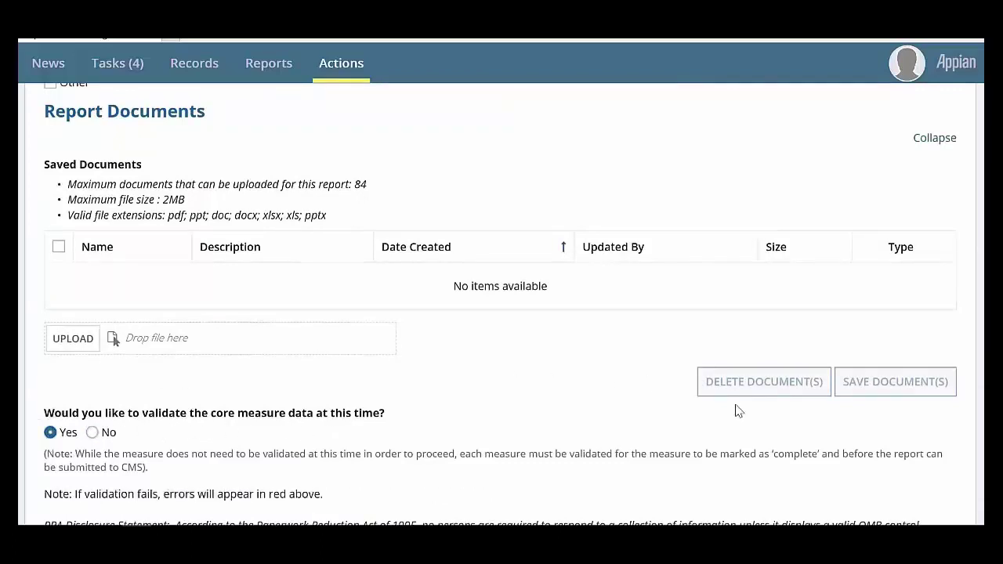
scroll(115, 341, "down", 3)
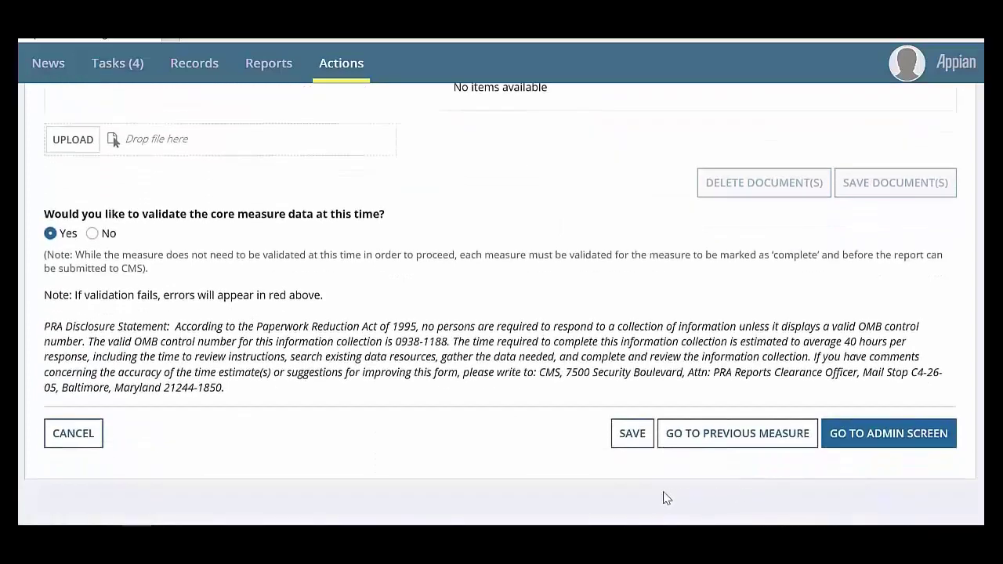
left_click(622, 445)
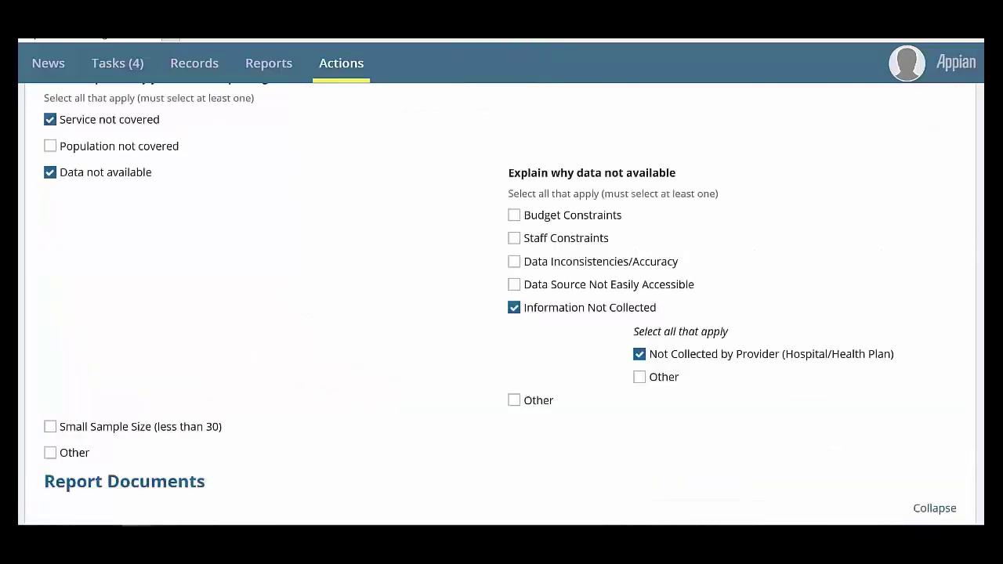
scroll(970, 246, "down", 2)
scroll(972, 352, "down", 7)
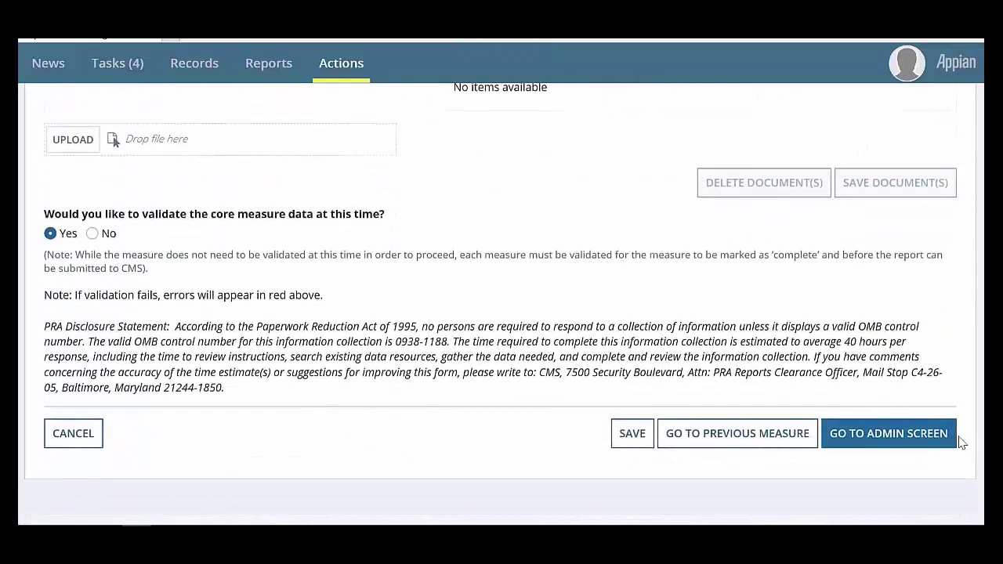
left_click(913, 449)
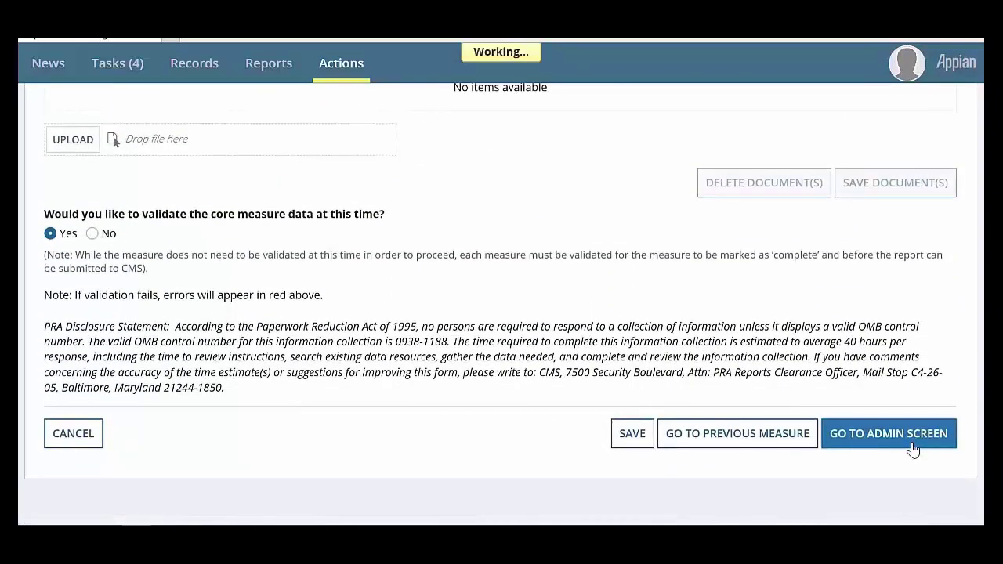
Step: Review the status of each core measure and the remaining report sections on the admin screen
scroll(909, 447, "up", 5)
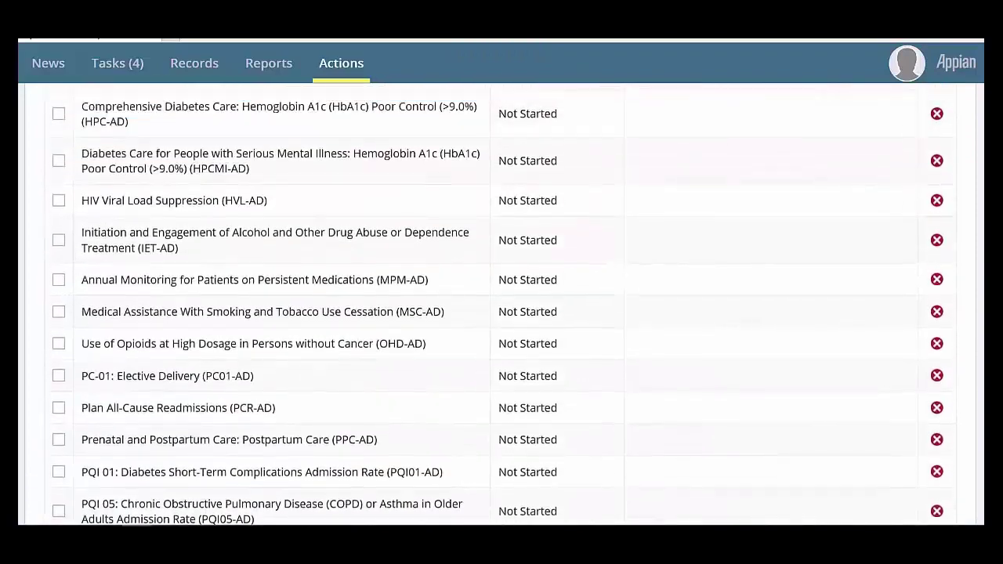
scroll(501, 305, "up", 9)
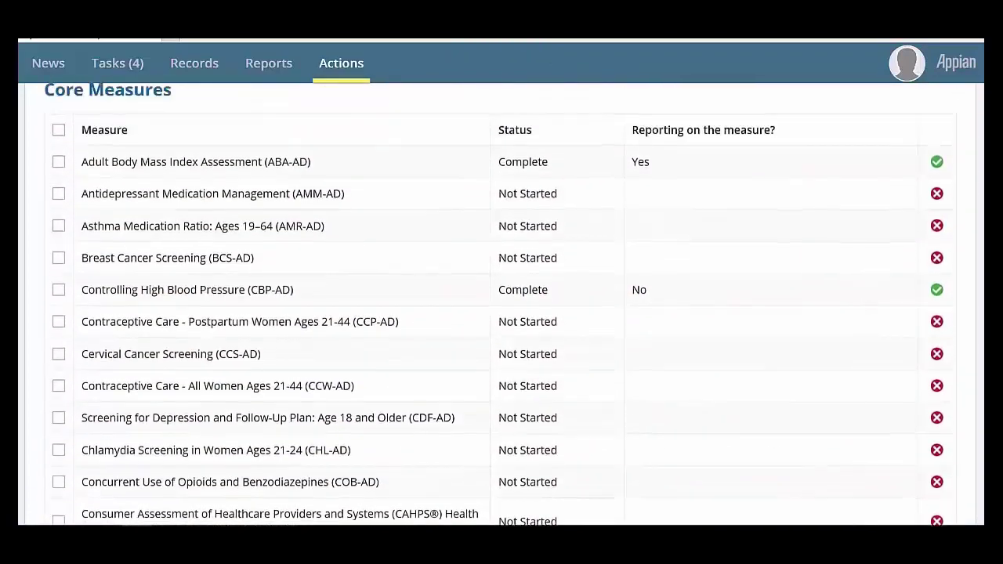
scroll(501, 306, "up", 2)
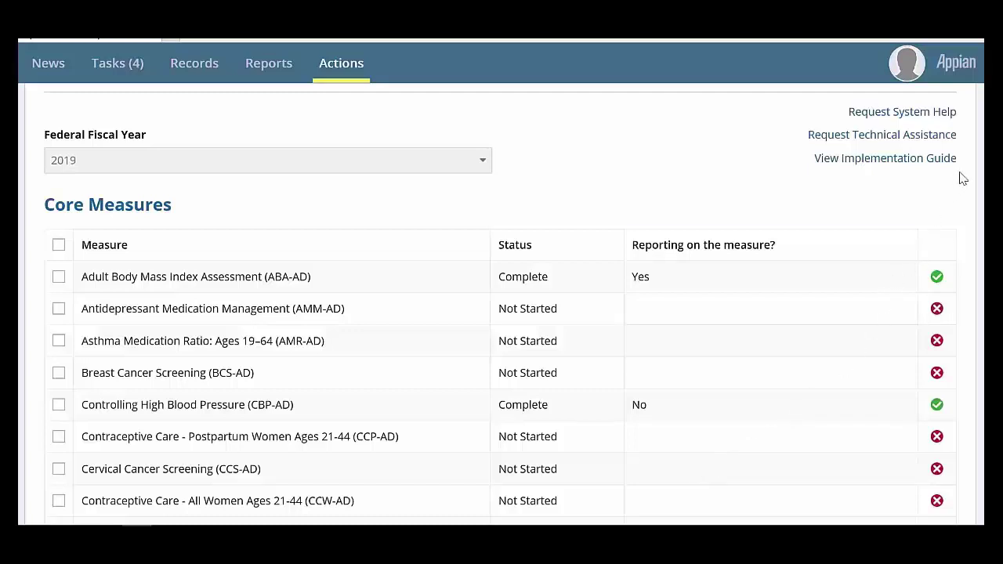
scroll(501, 305, "down", 11)
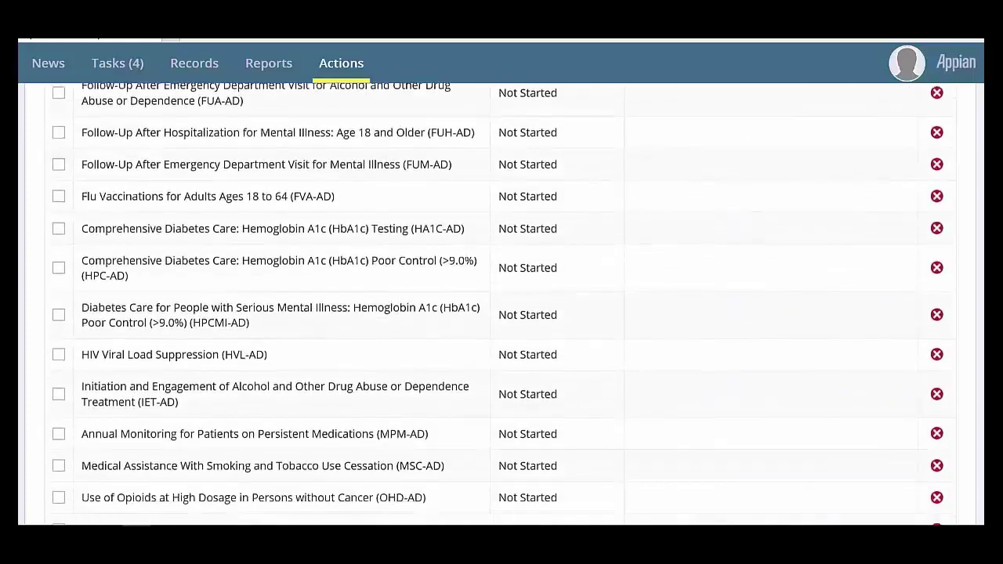
scroll(502, 306, "down", 6)
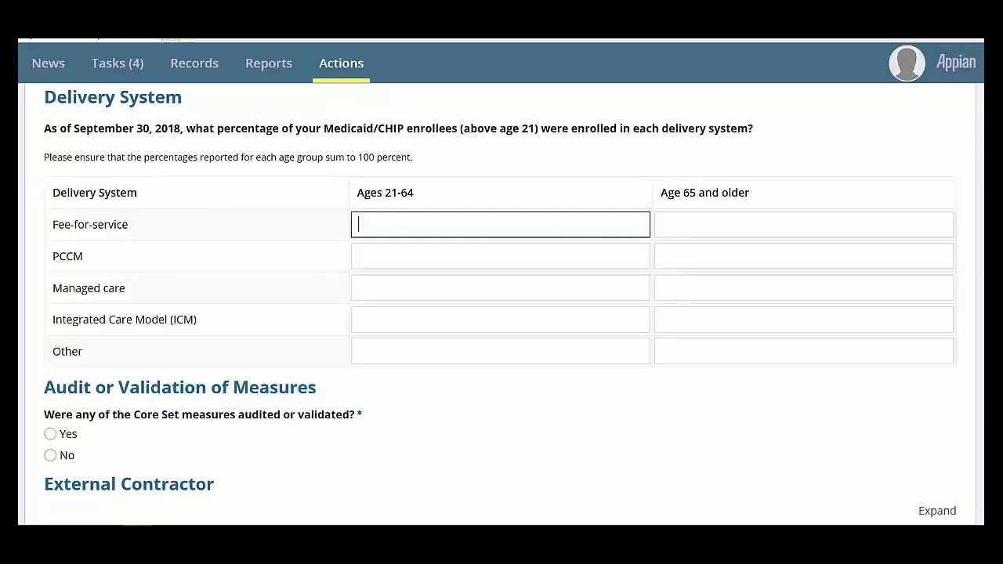
scroll(113, 265, "down", 10)
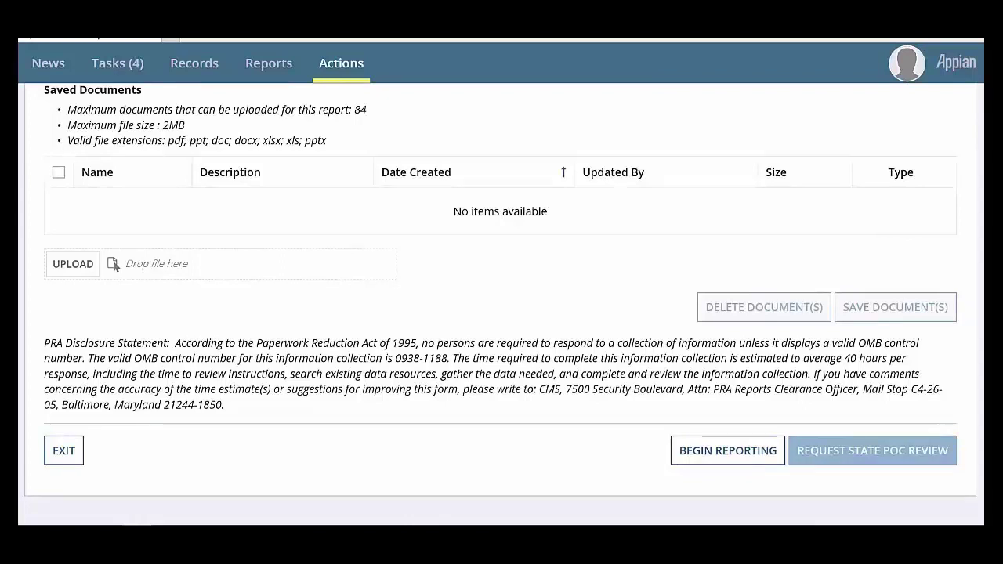
Step: Open the 2019 MO Adult Quality Measures report from the records for modification
left_click(213, 78)
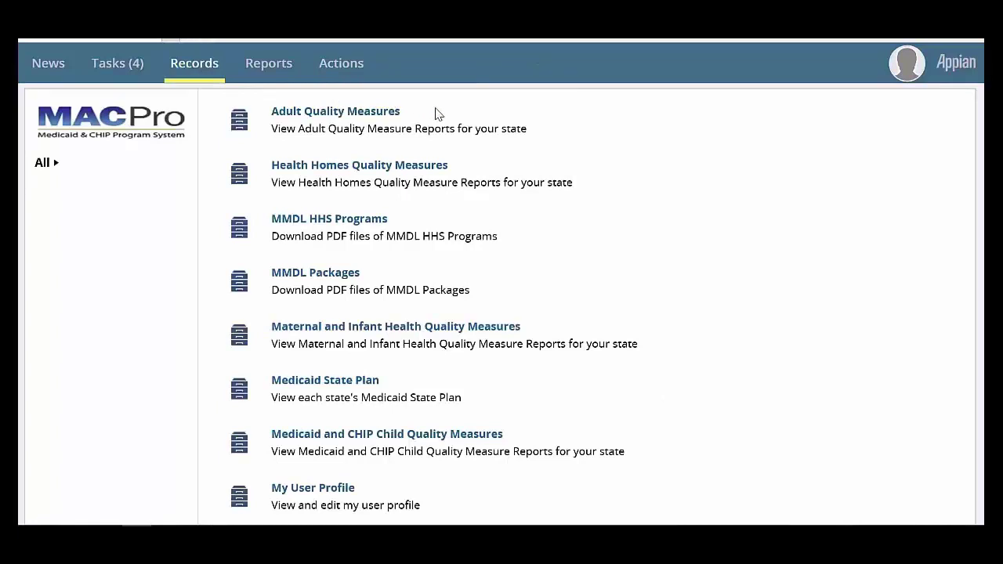
left_click(397, 117)
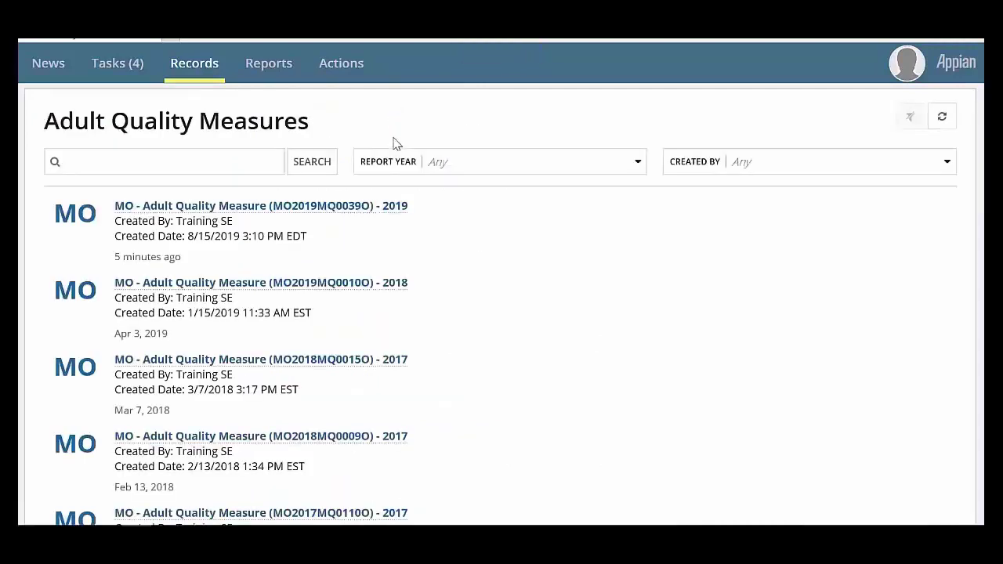
left_click(390, 208)
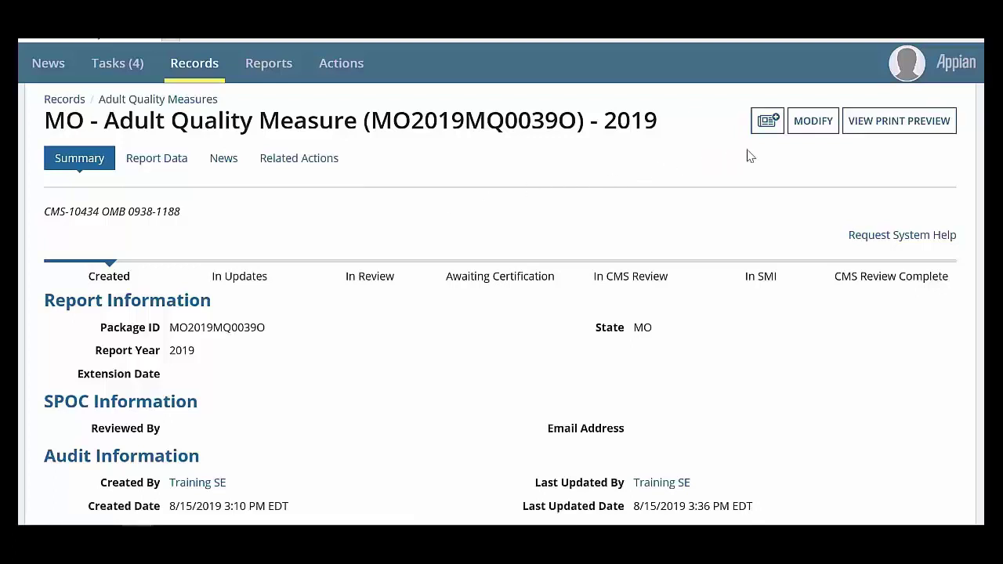
left_click(812, 125)
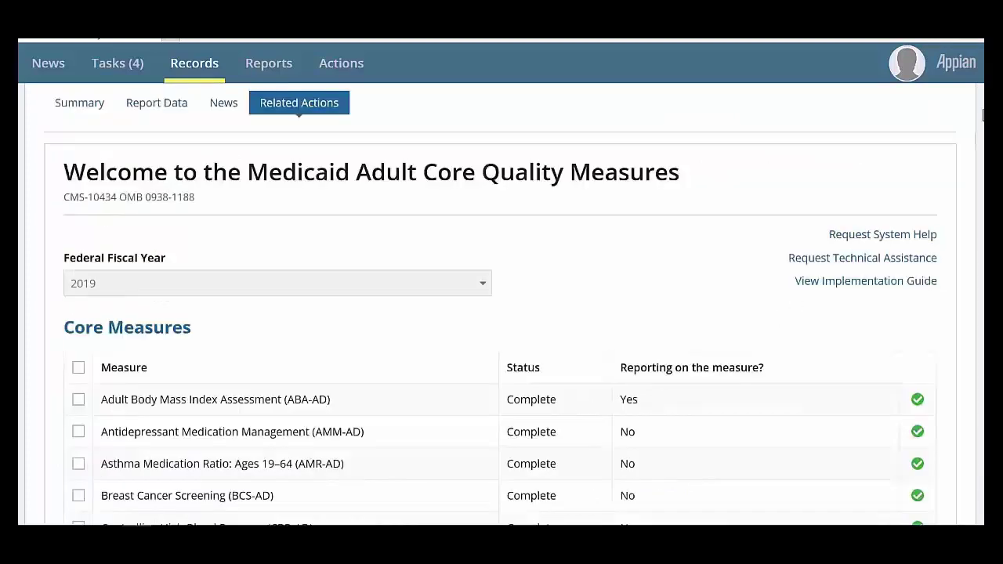
Step: Enter 100 percent Fee-for-service under Delivery System for both Ages 21-64 and Age 65 and older
scroll(502, 306, "down", 5)
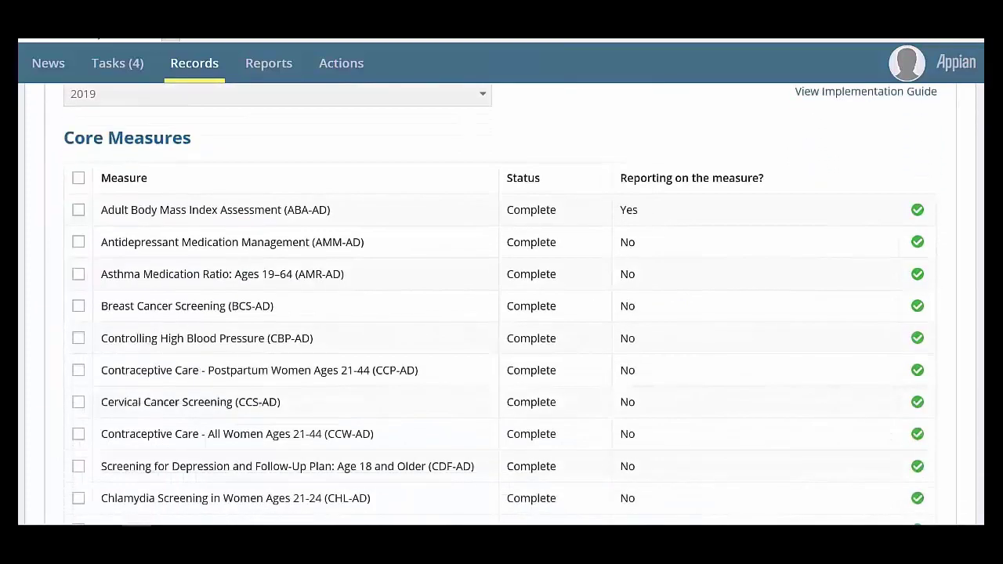
scroll(501, 306, "down", 9)
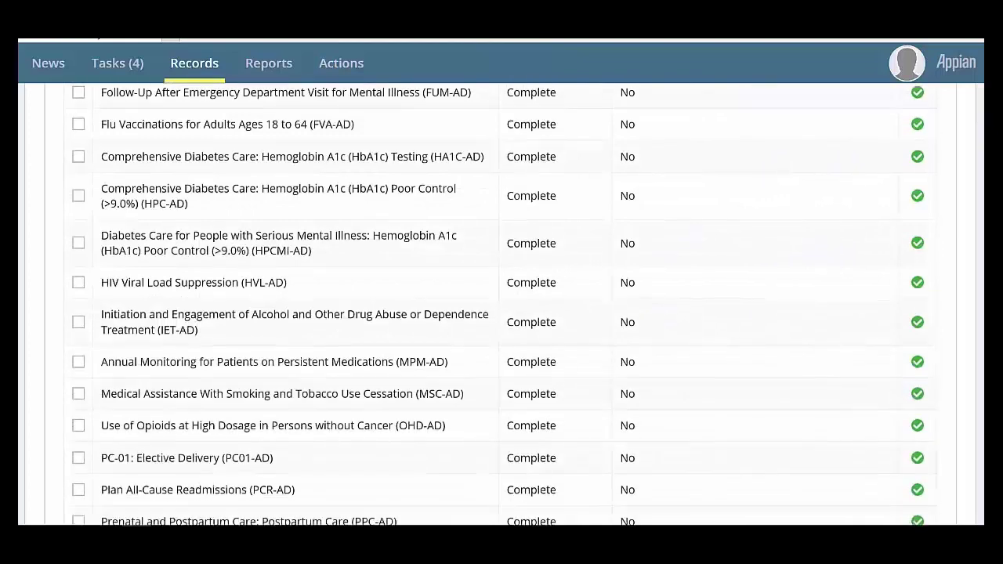
scroll(501, 306, "down", 7)
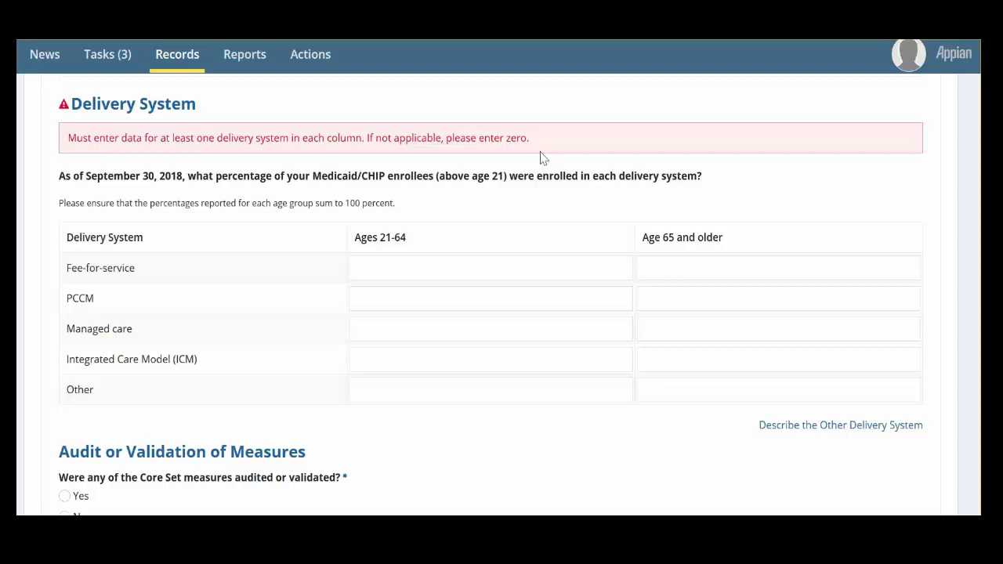
left_click(511, 269)
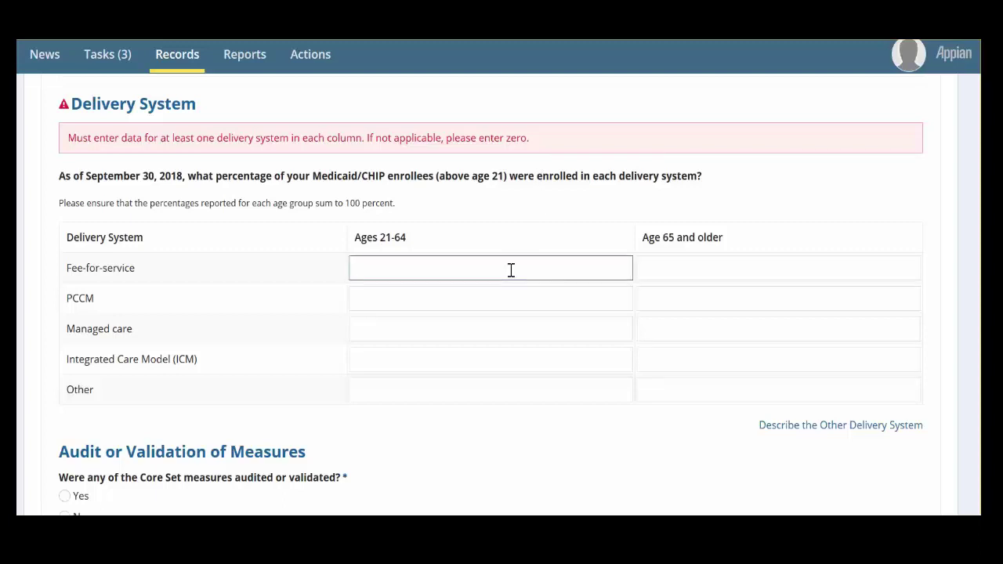
type("100")
left_click(658, 264)
type("100")
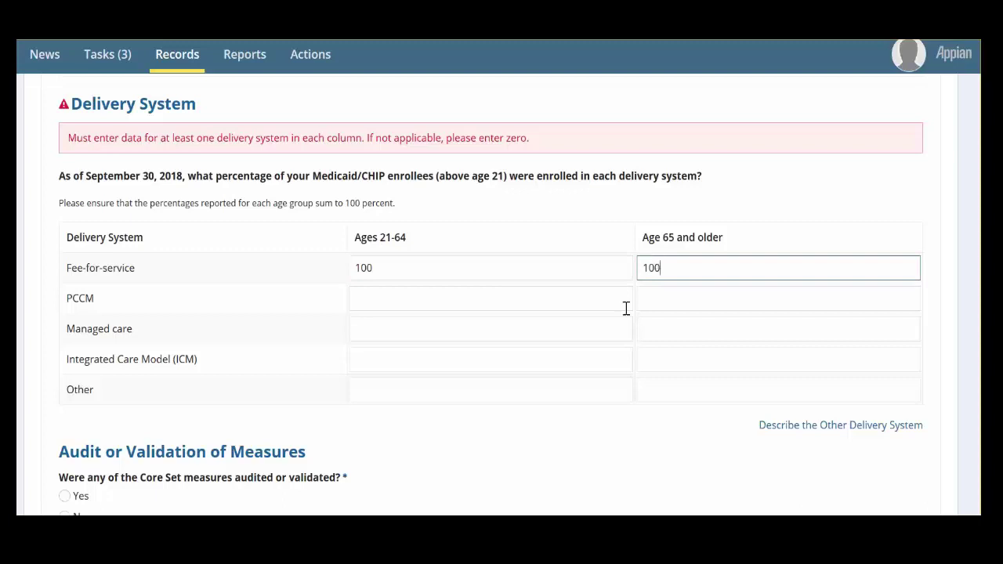
left_click(541, 439)
Step: Answer Yes to audited or validated measures, selecting ABA-AD and giving "Entity" as who conducted the audit
scroll(491, 294, "down", 3)
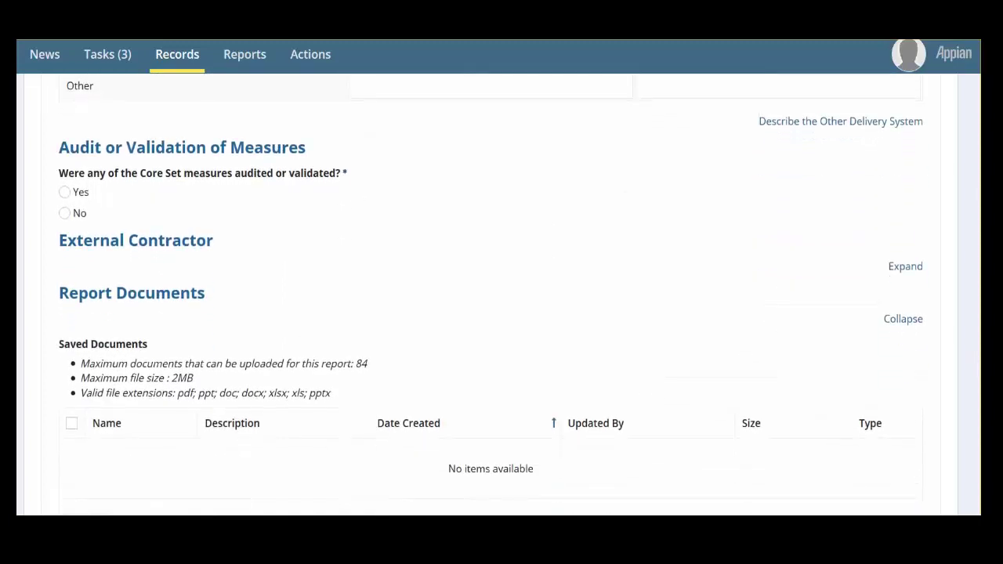
left_click(64, 193)
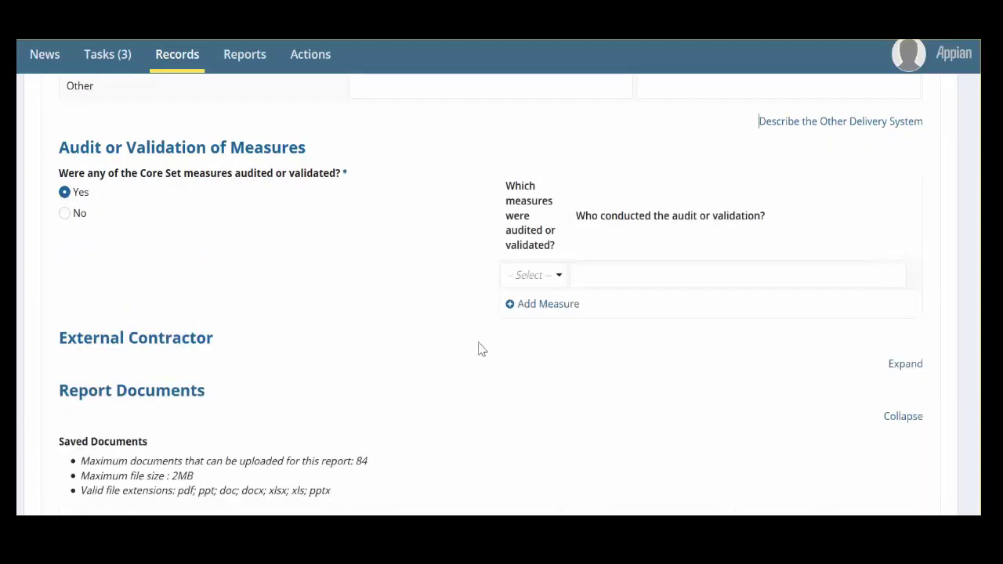
left_click(560, 277)
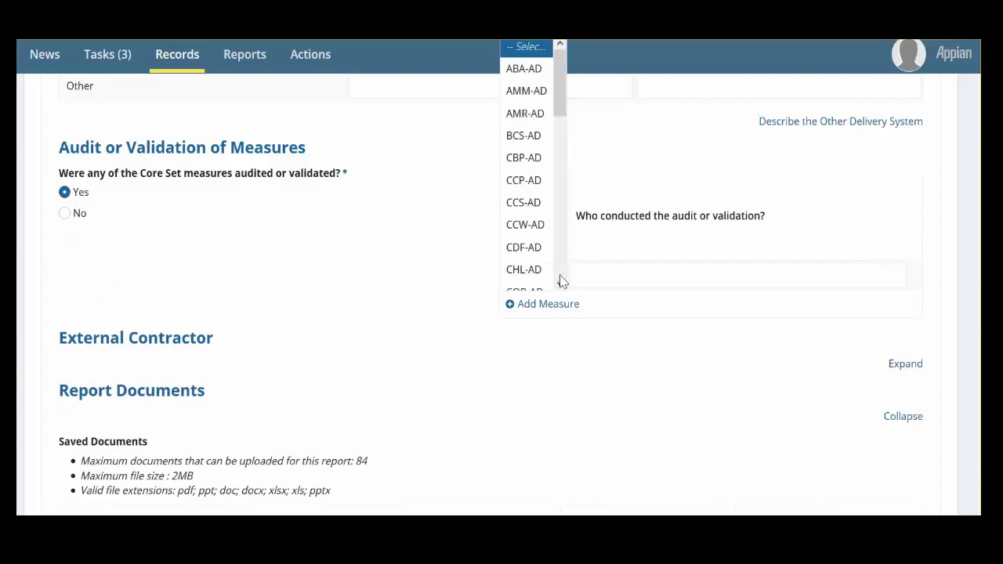
left_click(532, 69)
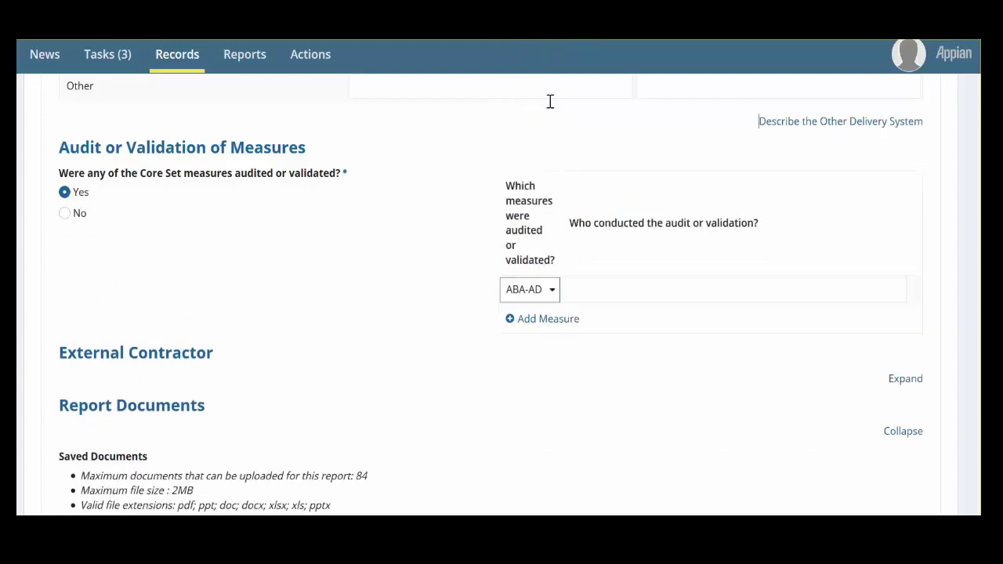
left_click(602, 291)
type("E")
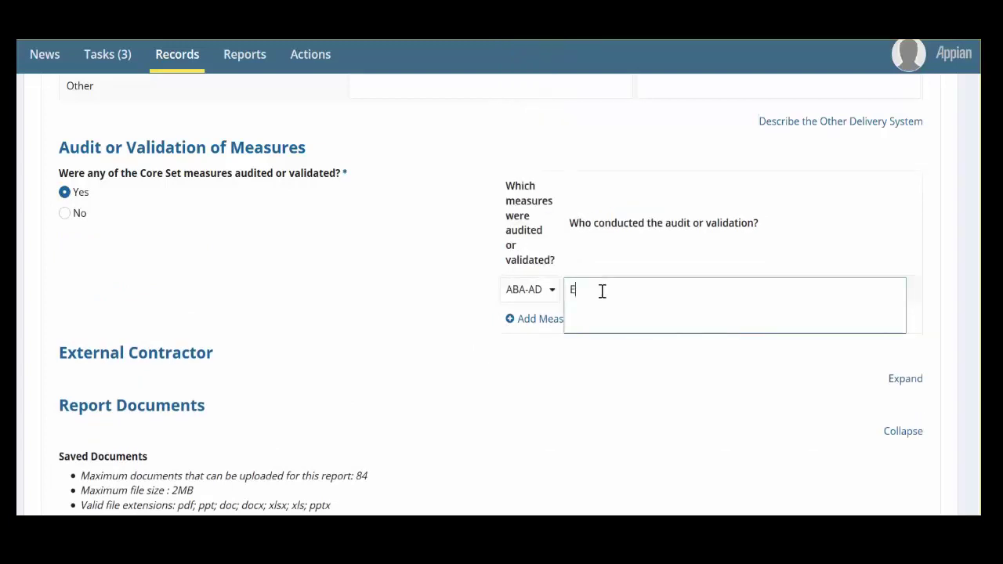
type("ntity")
left_click(481, 407)
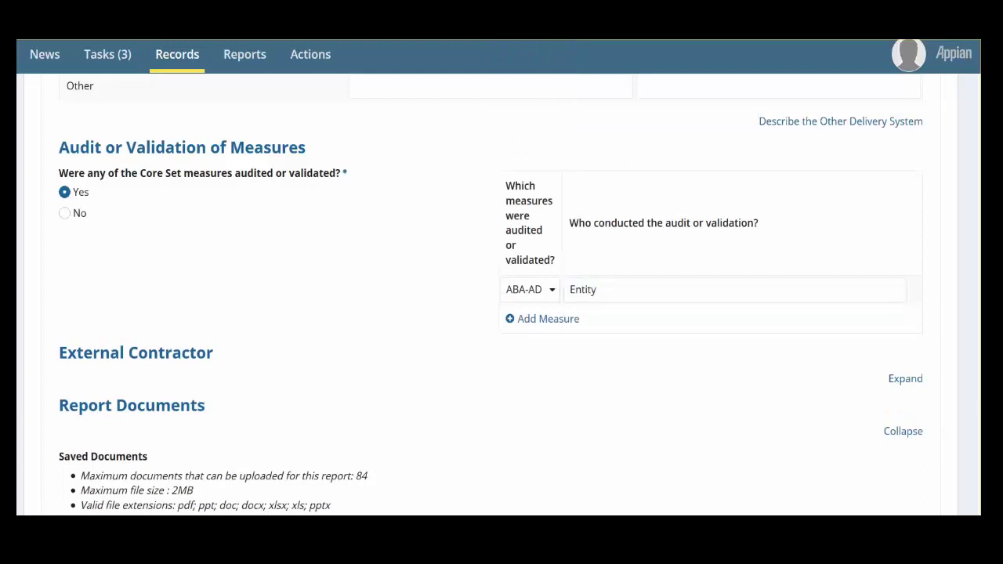
Step: Expand the External Contractor section and select "None of the above, we calculated all the measures internally"
scroll(123, 418, "down", 3)
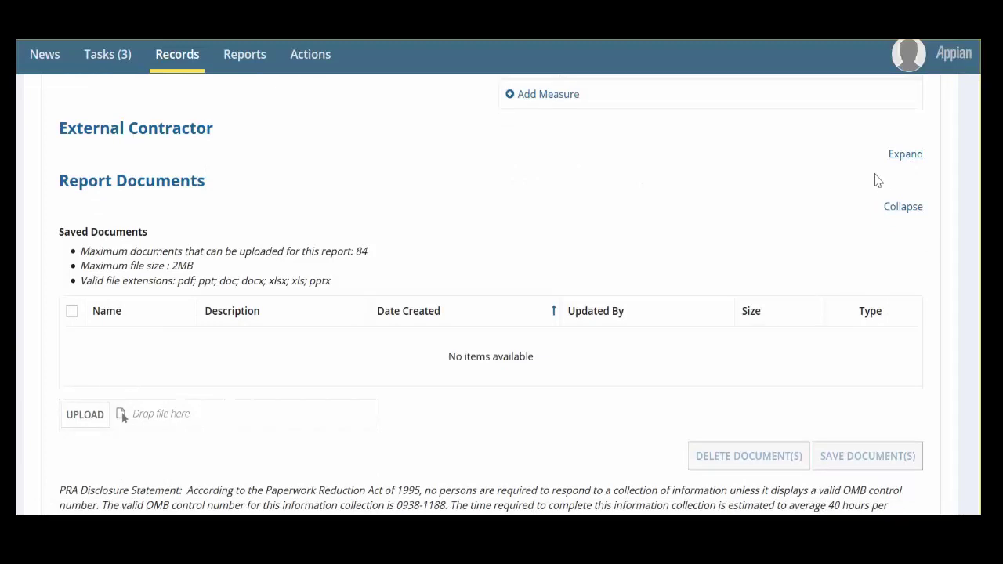
left_click(904, 156)
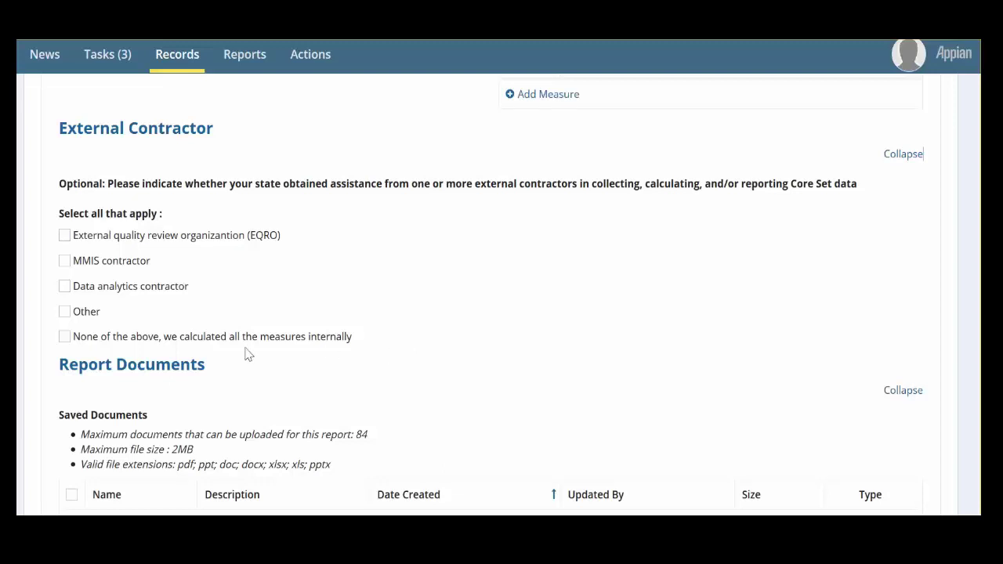
left_click(64, 338)
Step: Request State POC review of the completed report
scroll(123, 331, "down", 3)
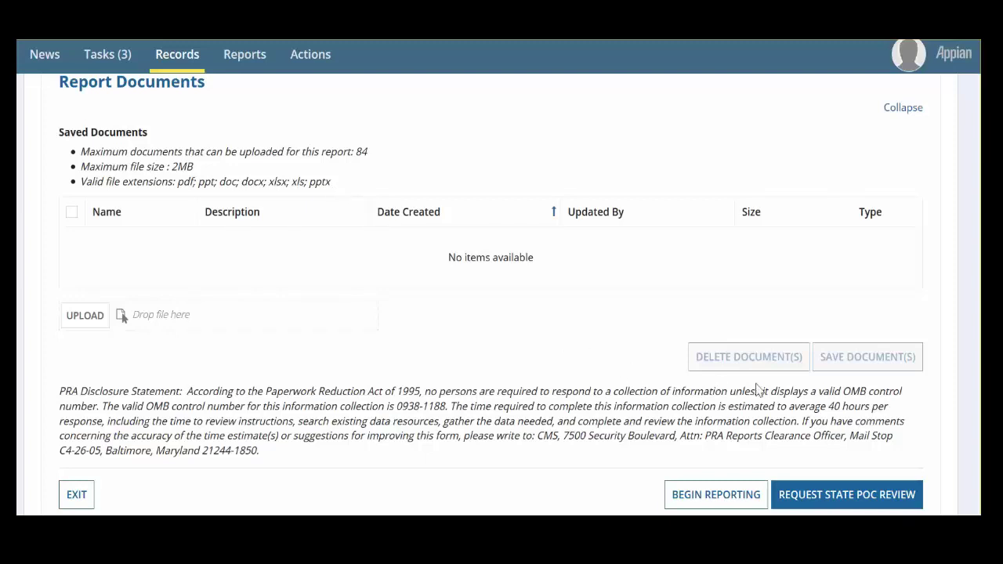
scroll(969, 451, "down", 1)
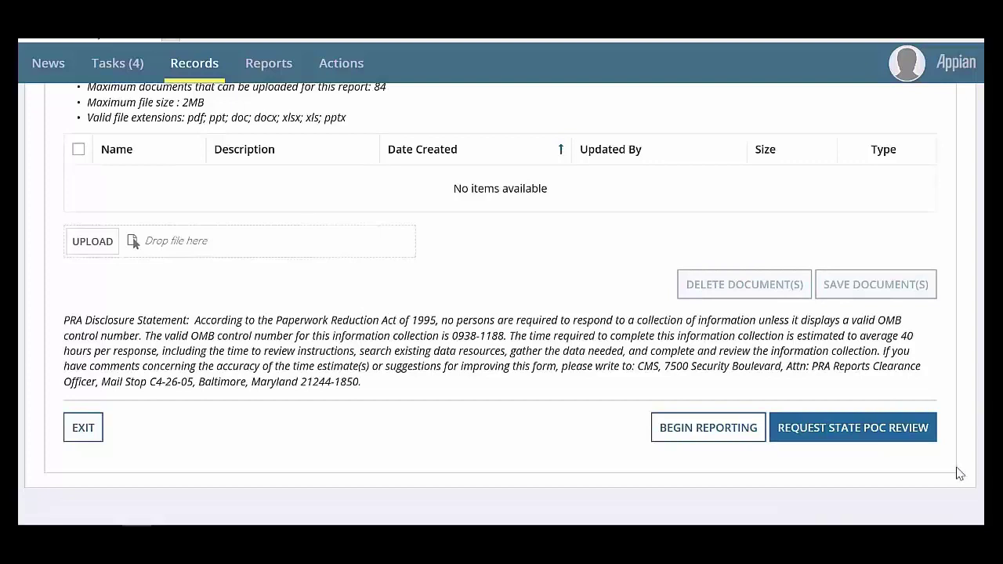
left_click(859, 438)
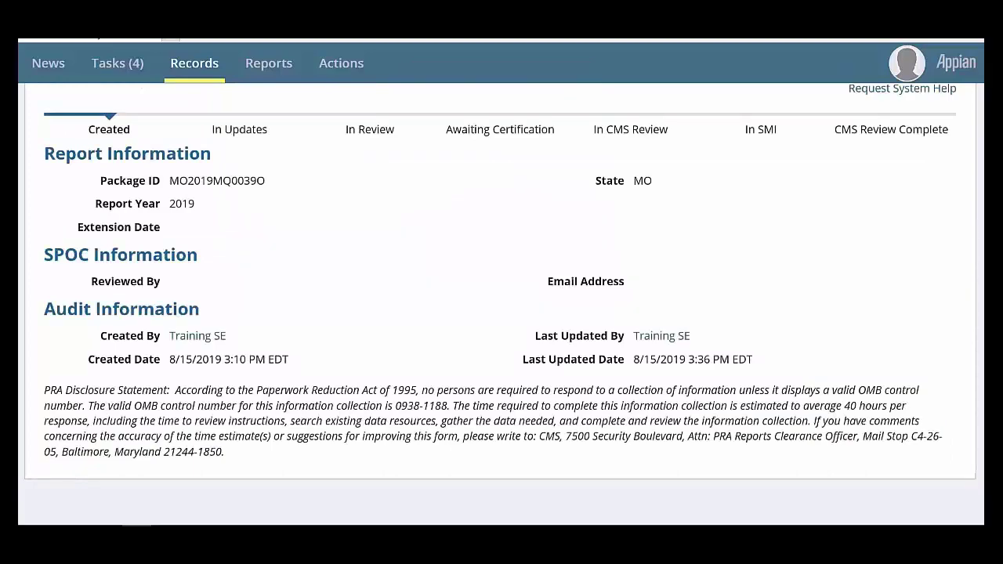
scroll(500, 287, "up", 2)
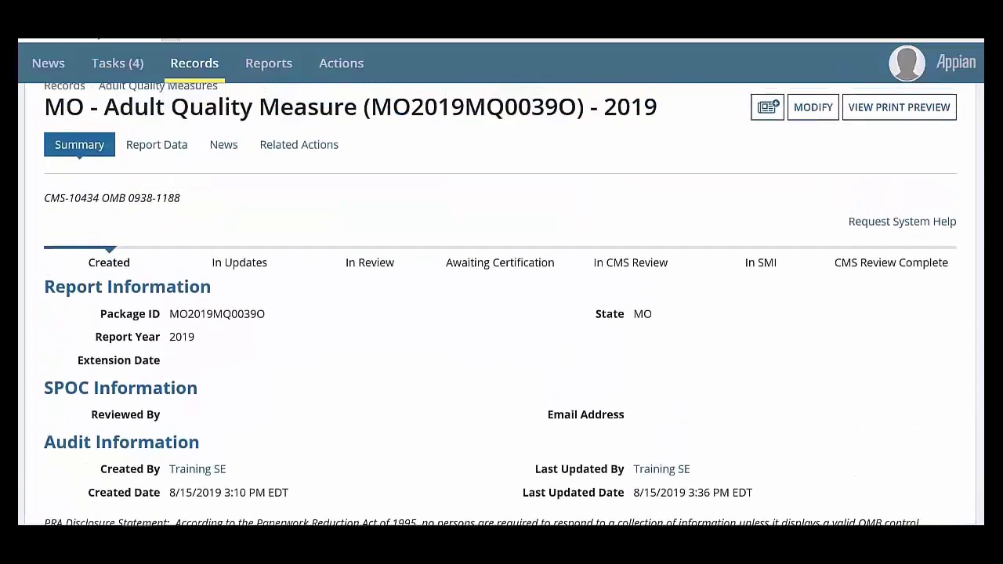